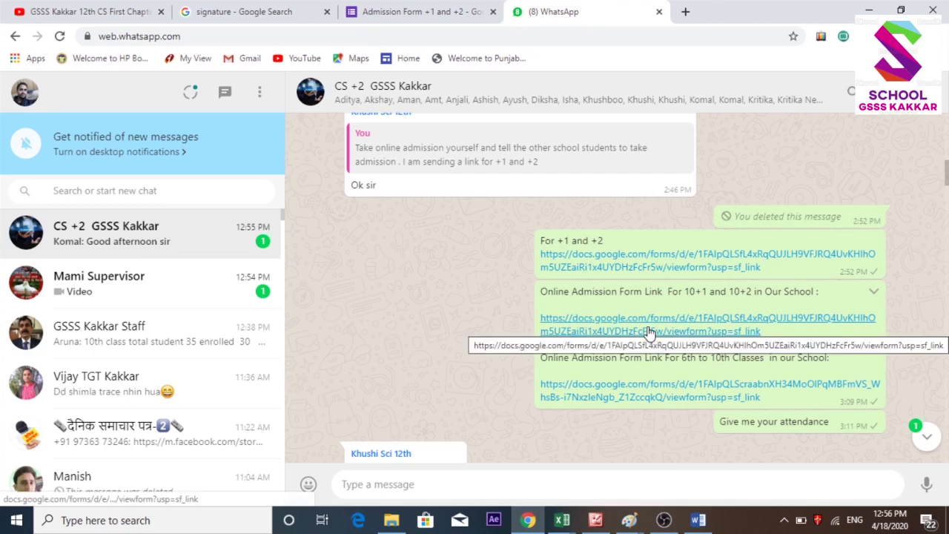
Open the admission form link and enter the applicant's Aadhaar number and full name.
click(648, 332)
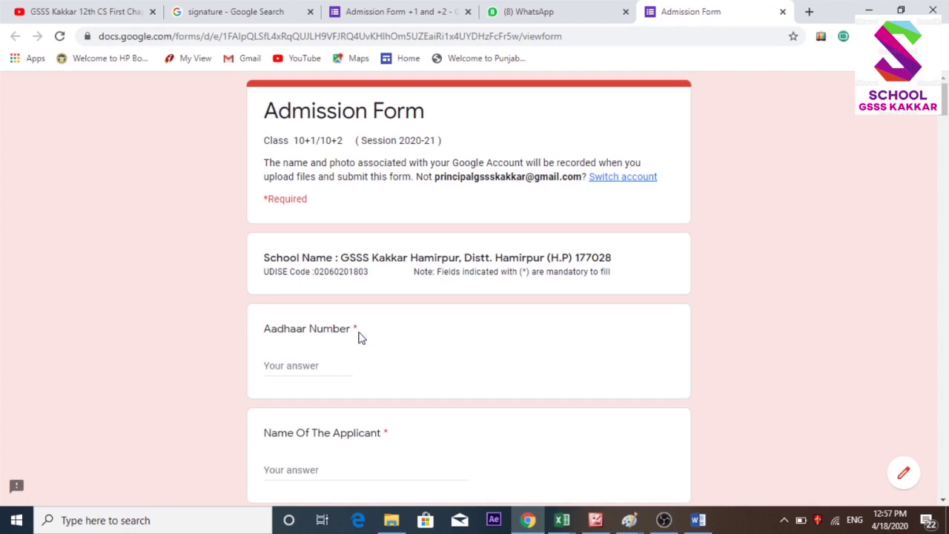
click(301, 368)
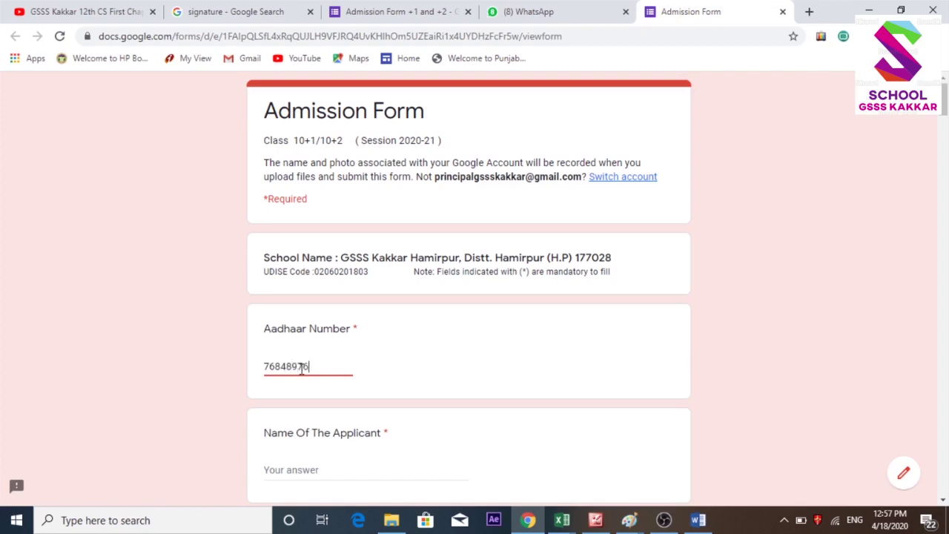
click(319, 473)
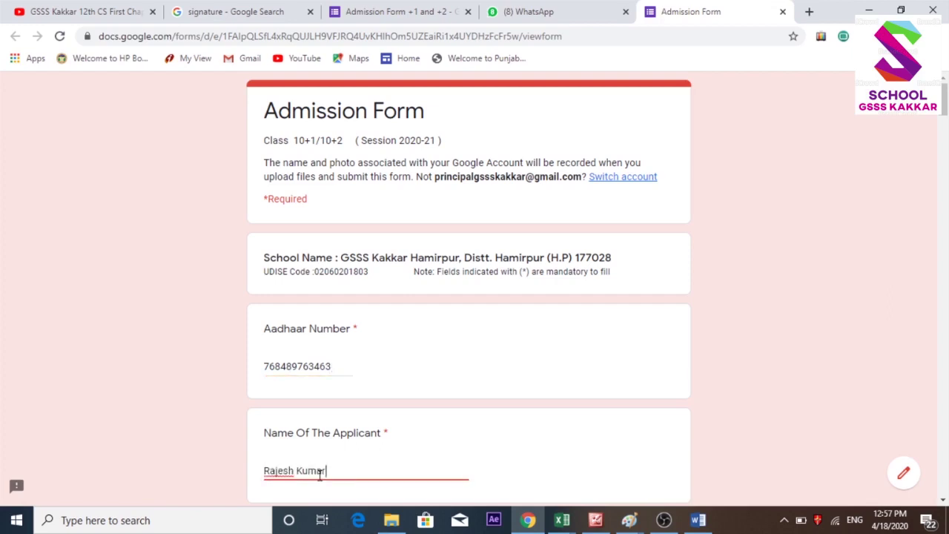
key(Tab)
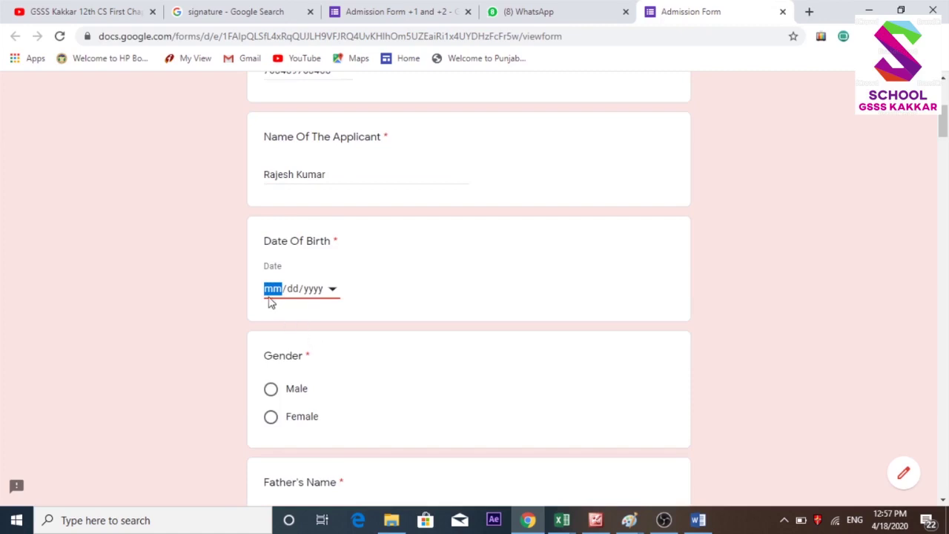
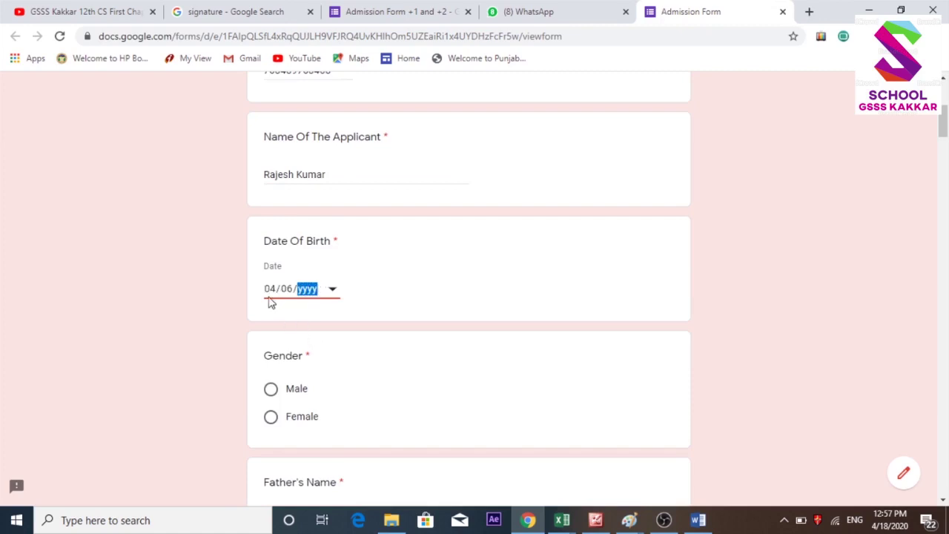
click(272, 390)
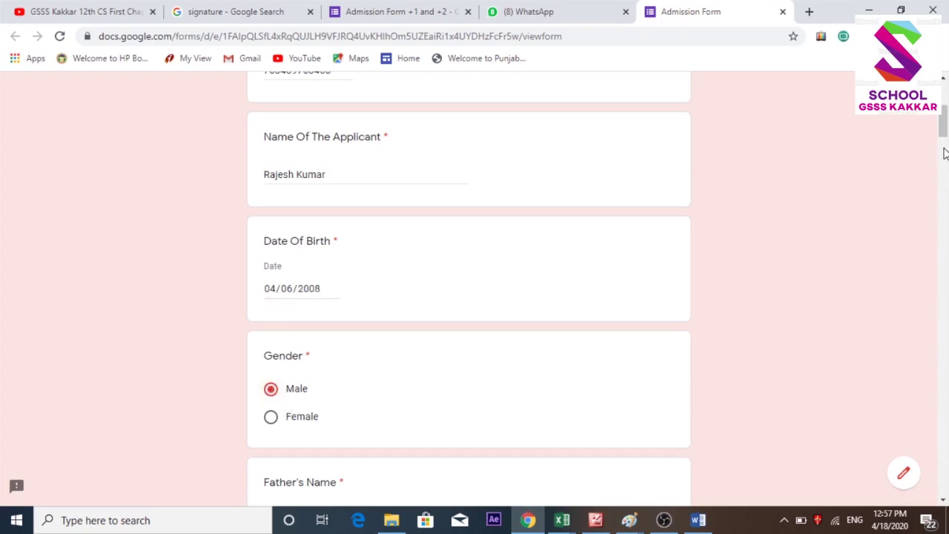
drag(943, 133, 943, 145)
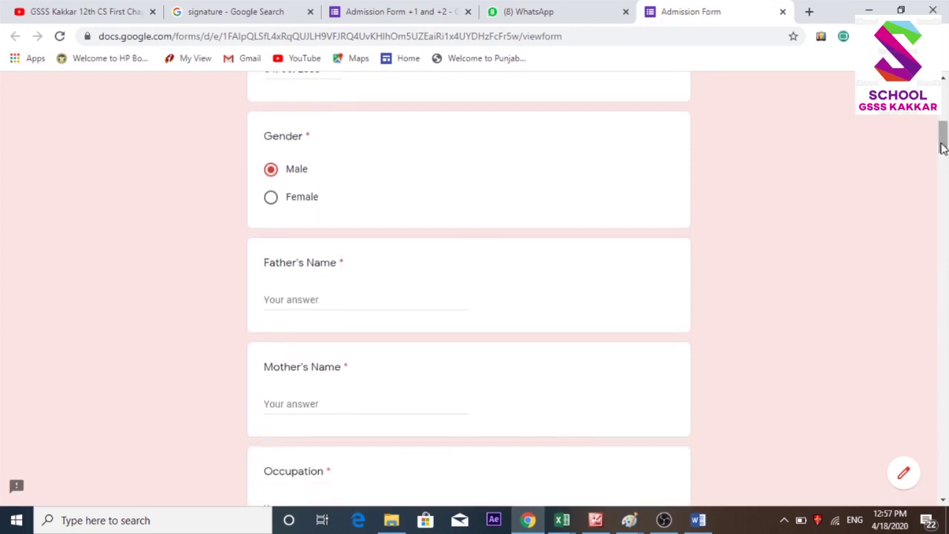
click(292, 304)
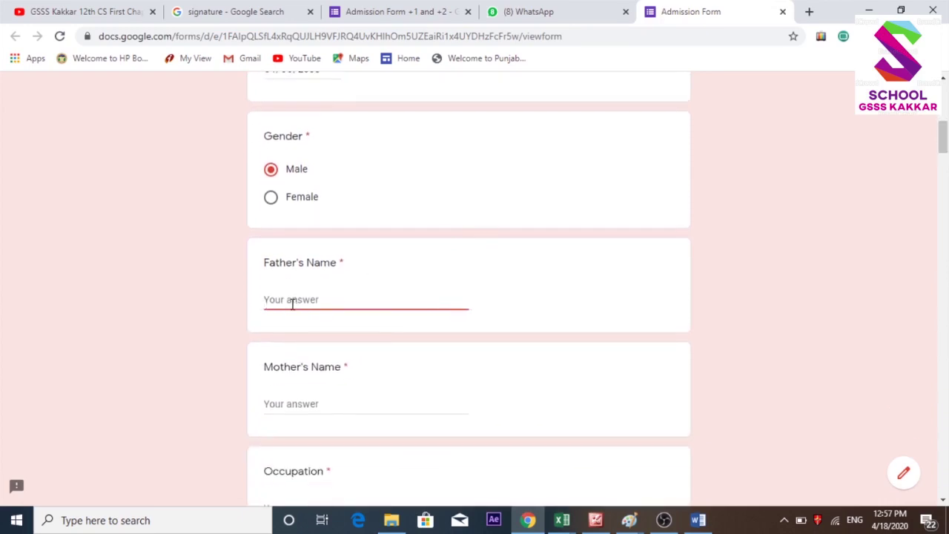
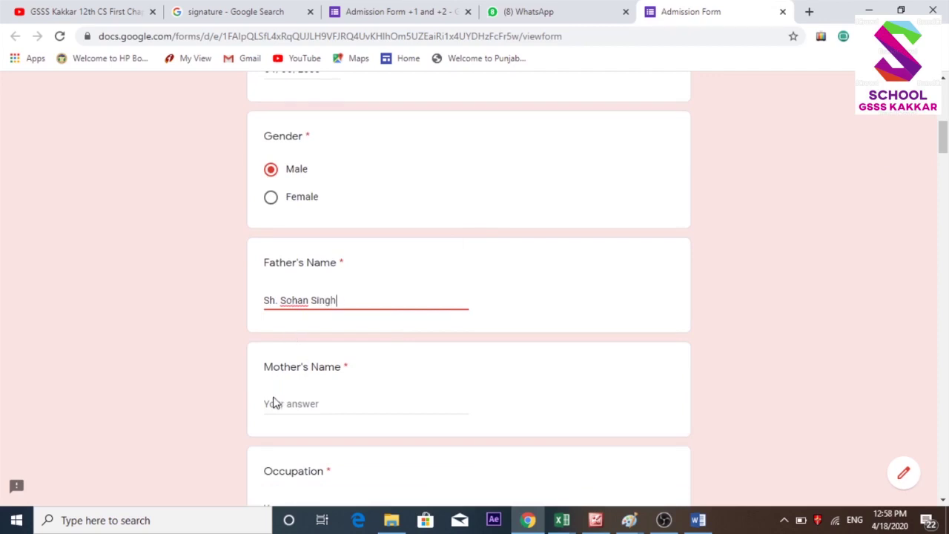
Enter the father's and mother's full names.
click(273, 403)
text(Smt. )
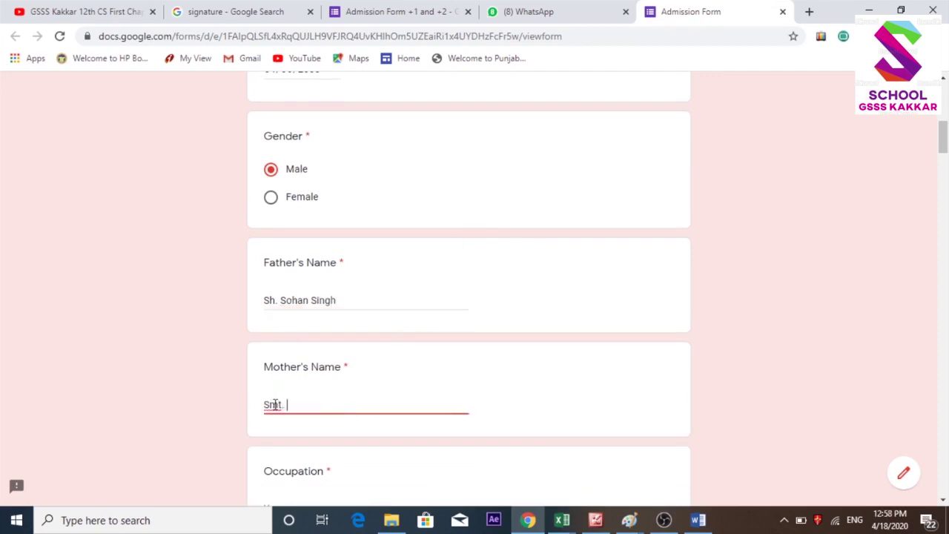
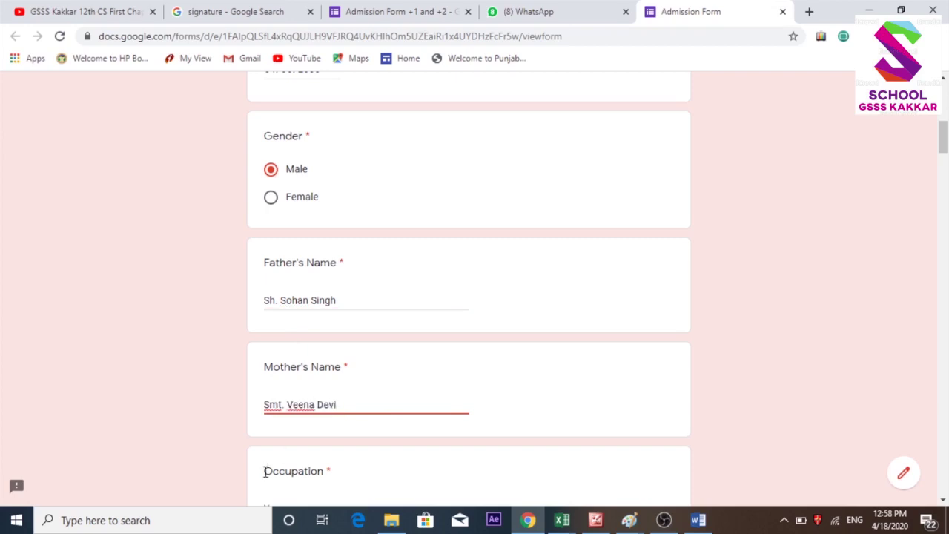
click(280, 503)
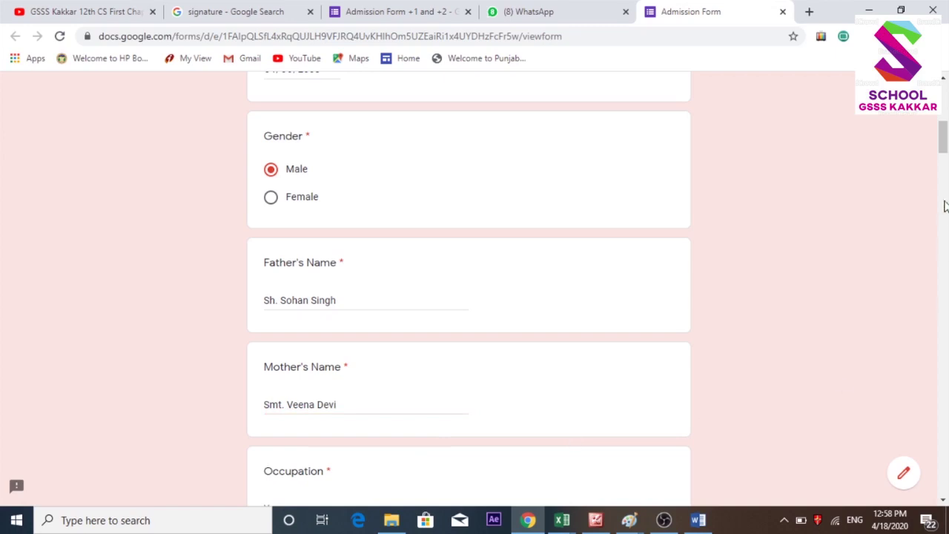
Set occupation to Govt. Employee and parents' income to 566644.
drag(943, 139, 943, 152)
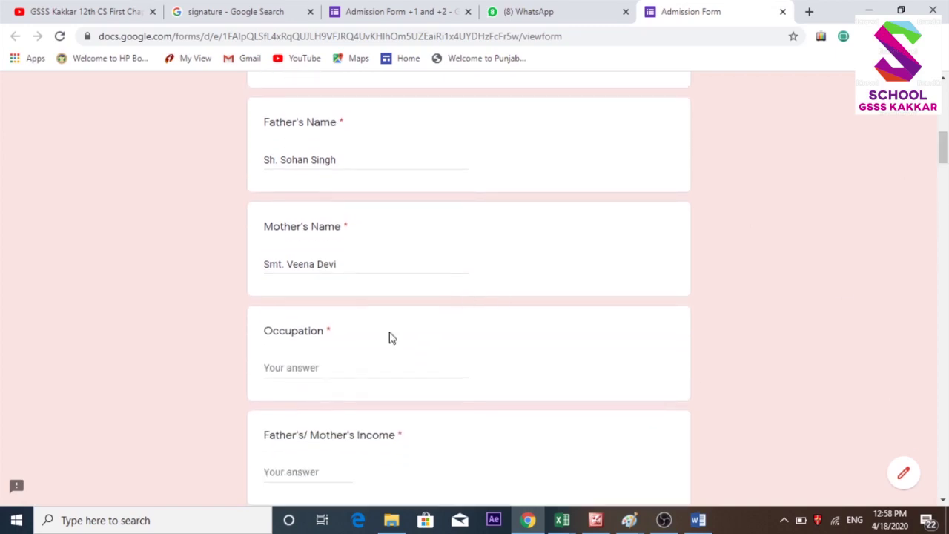
click(295, 369)
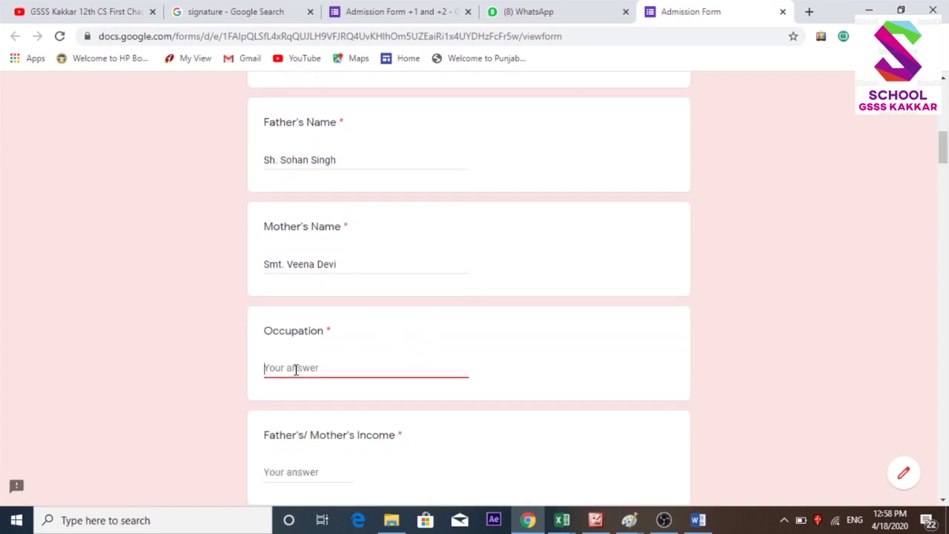
text(Govt. Employee)
click(288, 472)
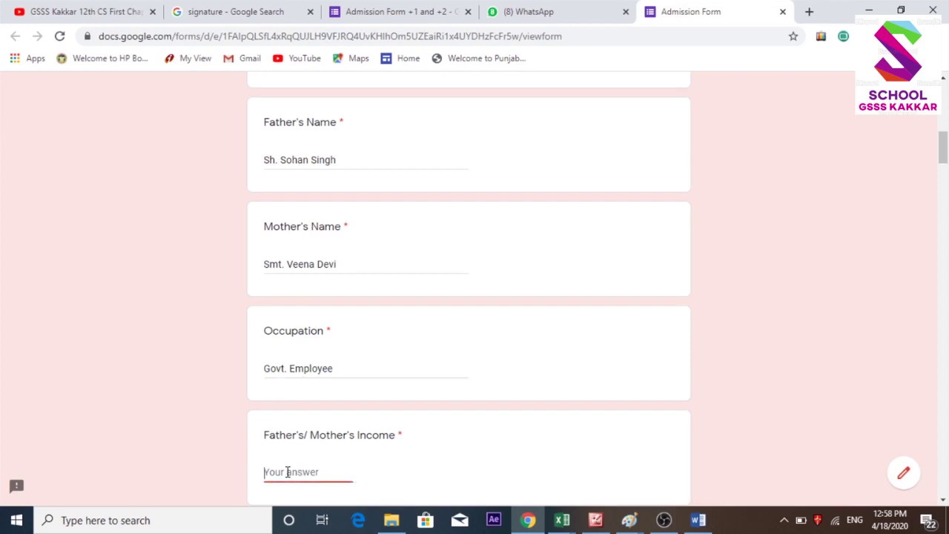
text(566644)
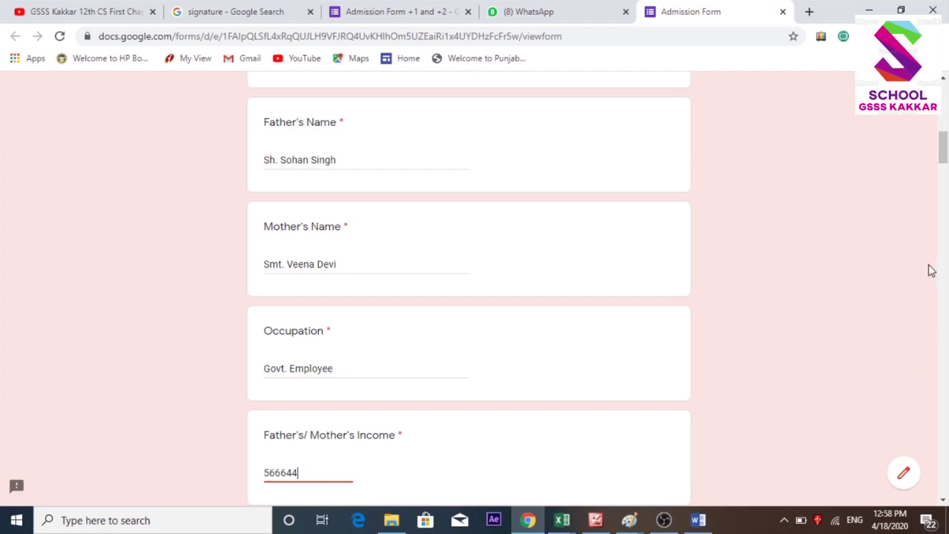
scroll(944, 152, down, 1)
Enter the applicant's permanent postal address and its pin code.
scroll(945, 152, down, 3)
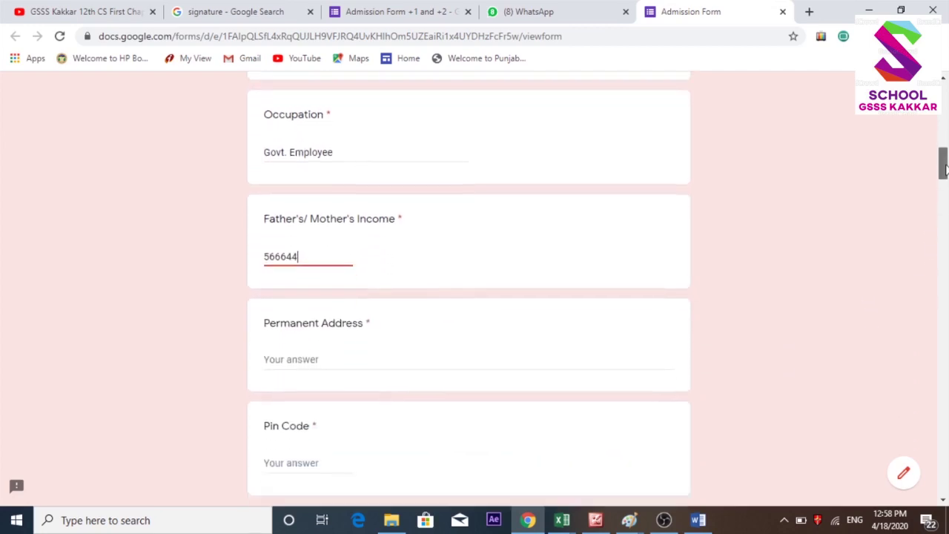
click(295, 353)
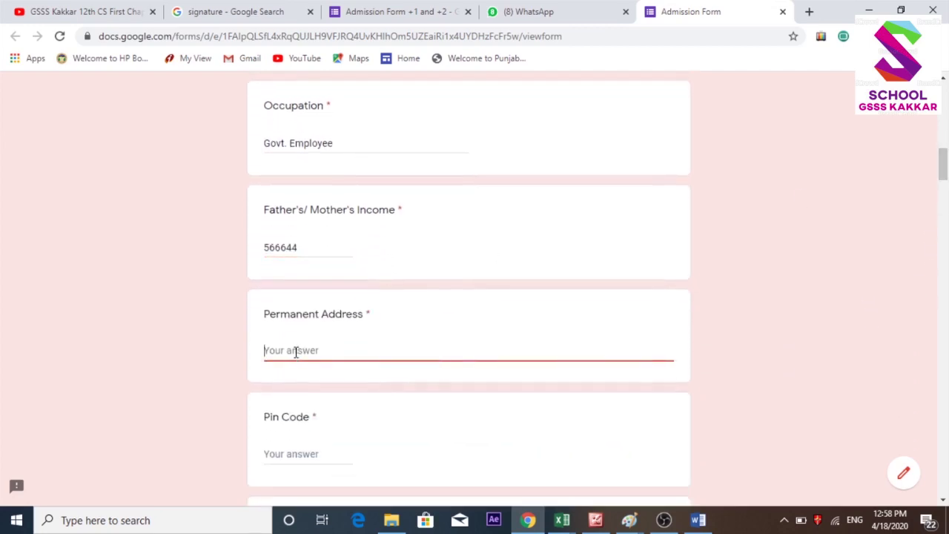
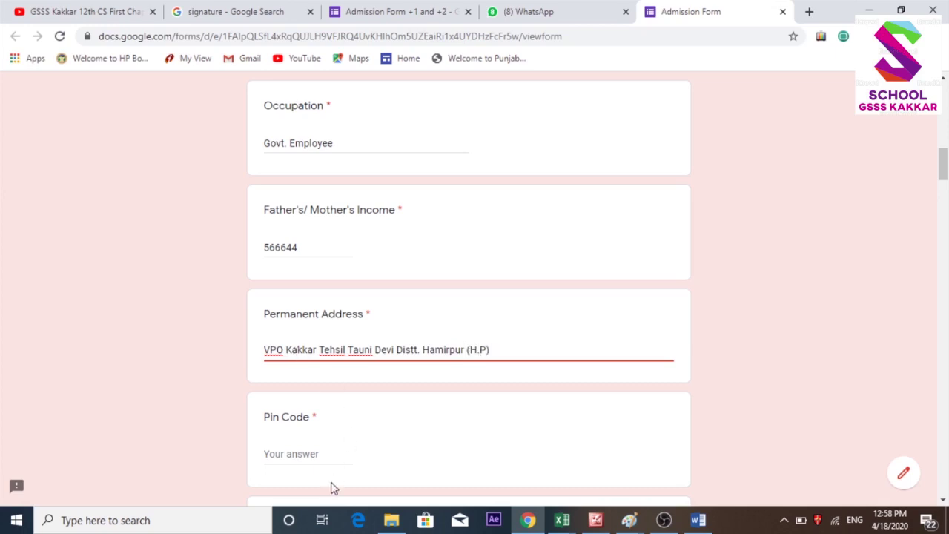
click(300, 455)
text(177028)
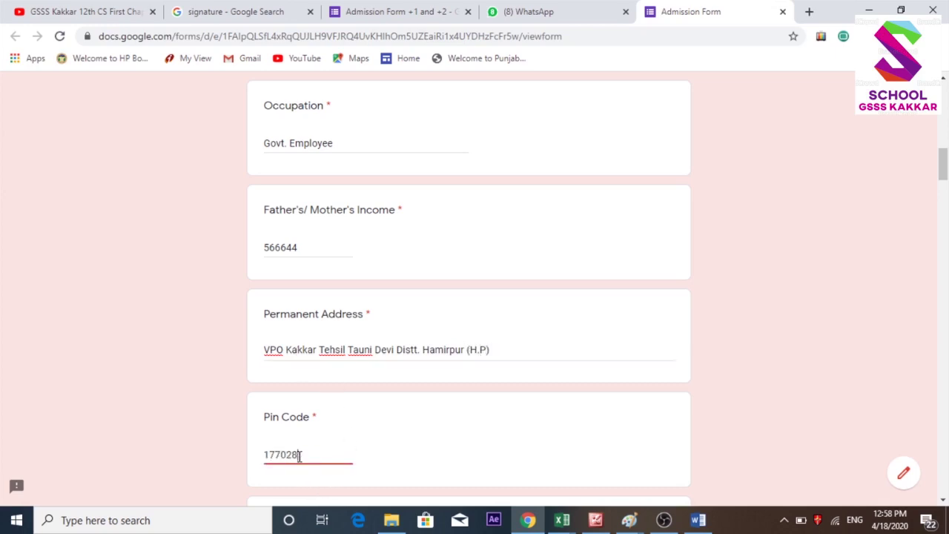
key(Tab)
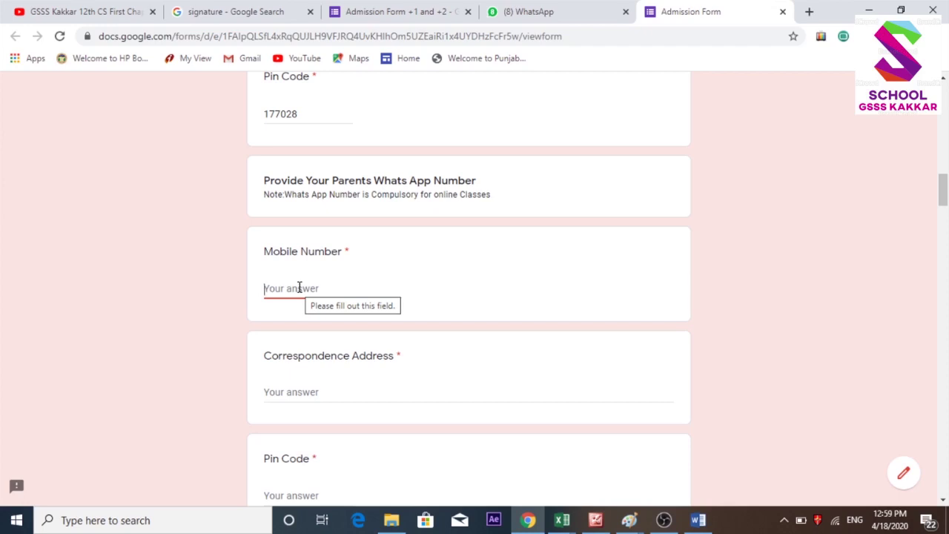
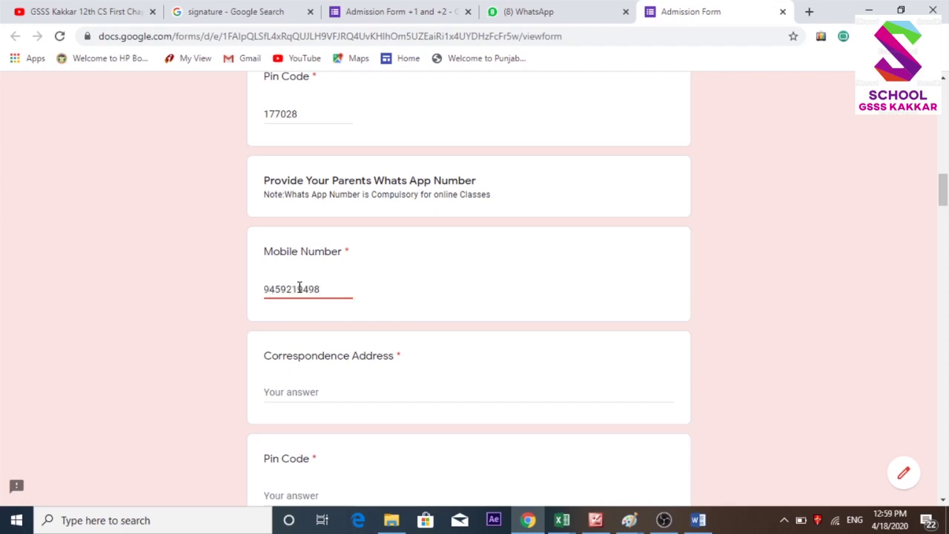
Enter the parents' WhatsApp mobile number, the correspondence address and its pin code.
click(289, 395)
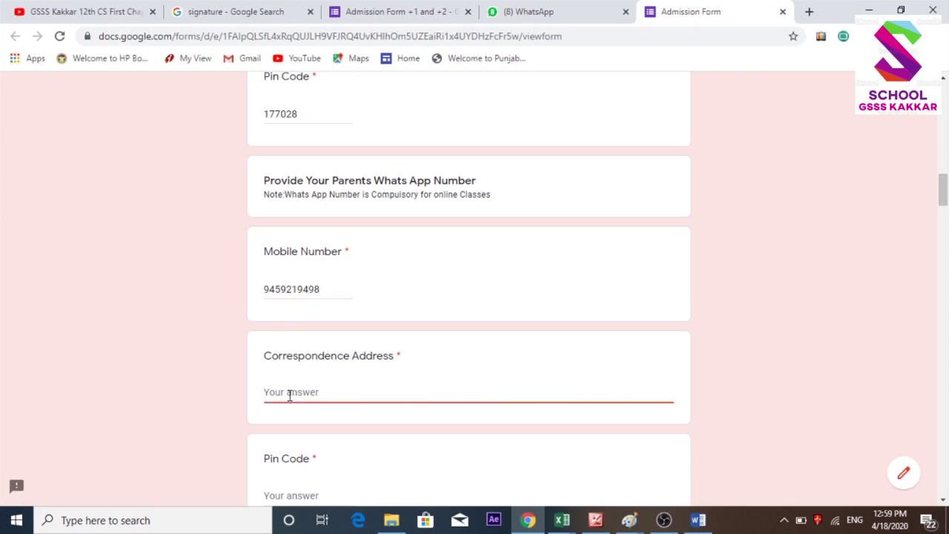
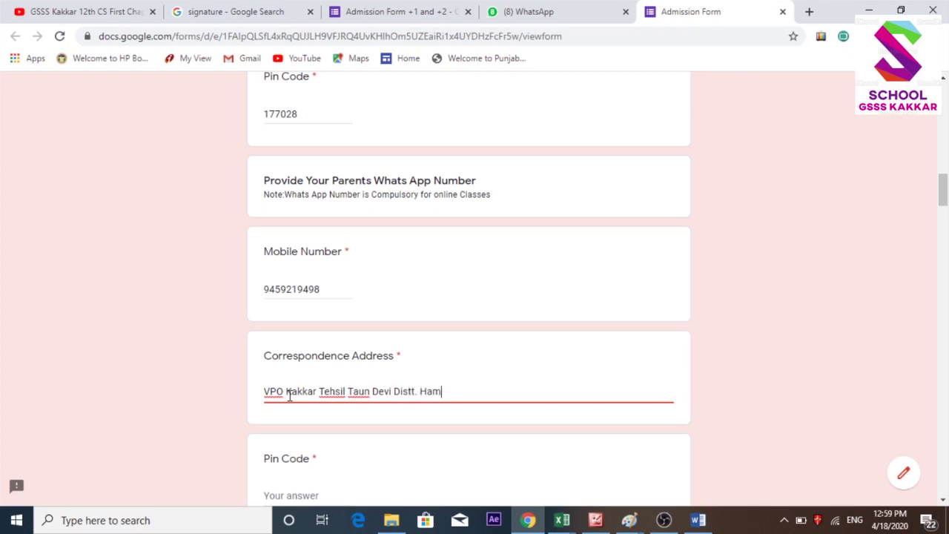
key(Tab)
text(177028)
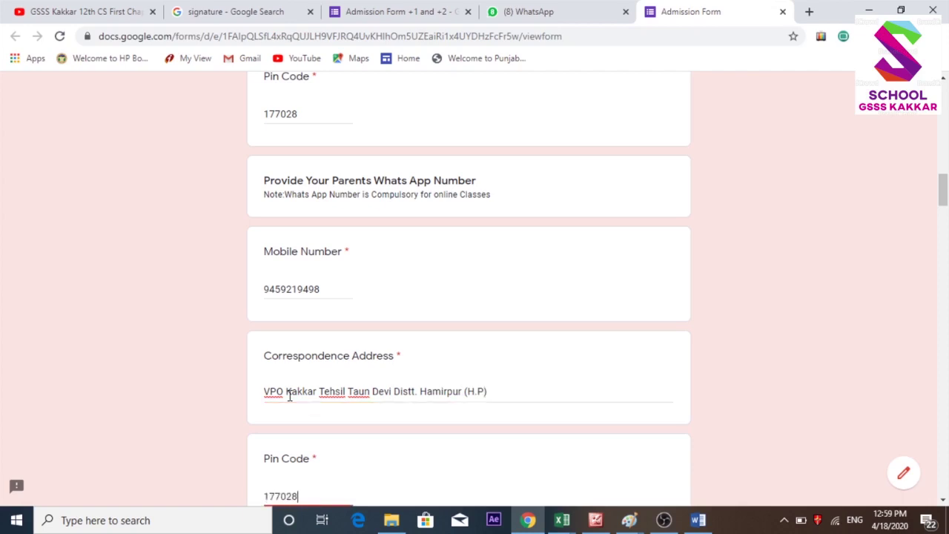
key(Tab)
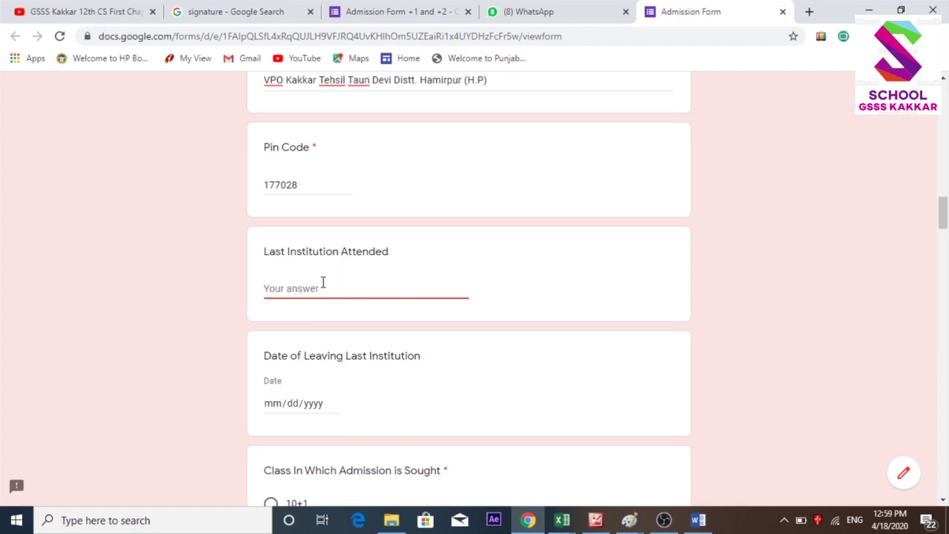
Enter GSSS Kakkar Distt. Hamirpur(H.P) as the last institution attended.
text(GSSS Kakkar)
text(Dist)
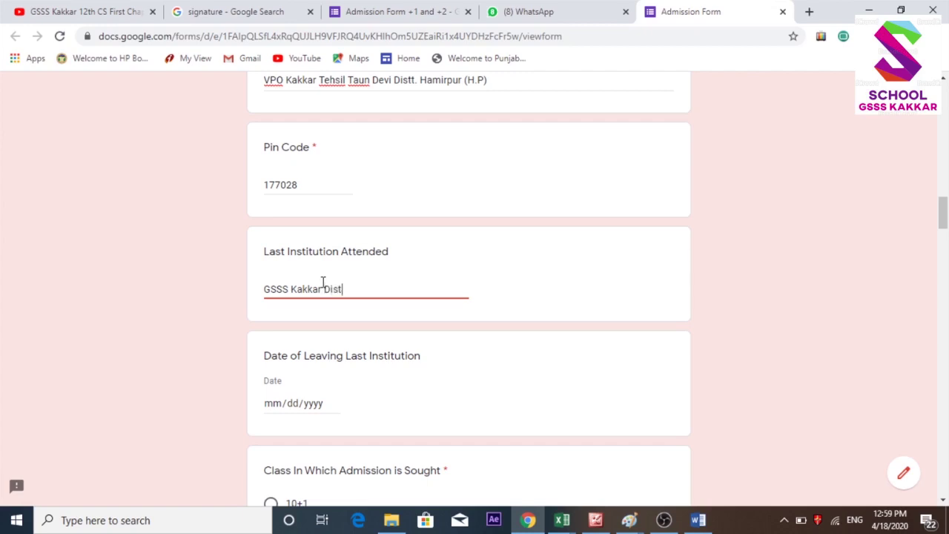
text(t. Hamri)
key(BackSpace)
text(irpur(H.P))
Choose class 10+1 as the class for admission.
click(276, 408)
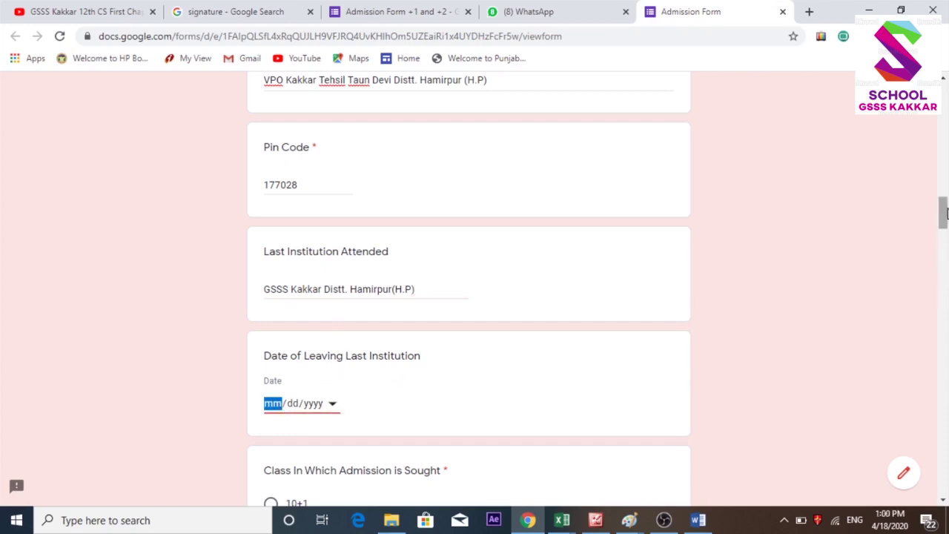
drag(946, 213, 945, 230)
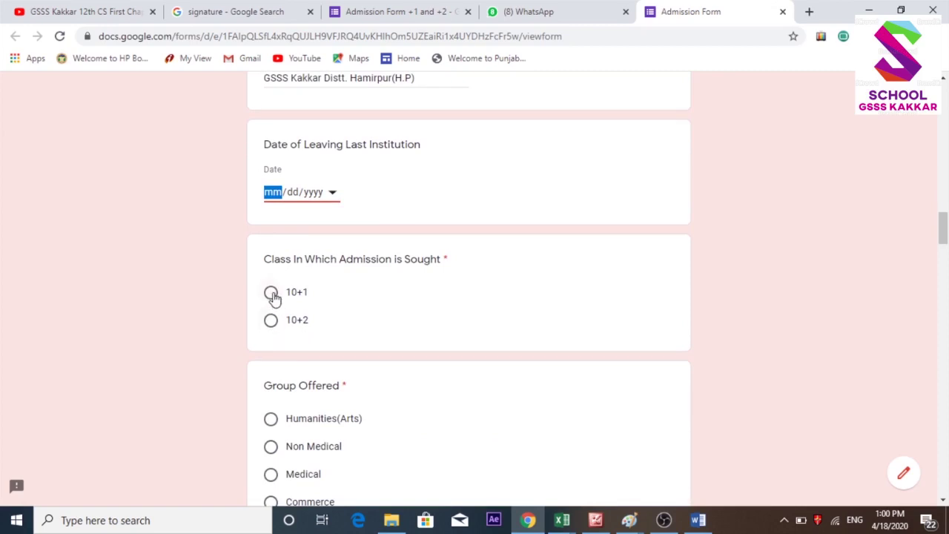
click(271, 294)
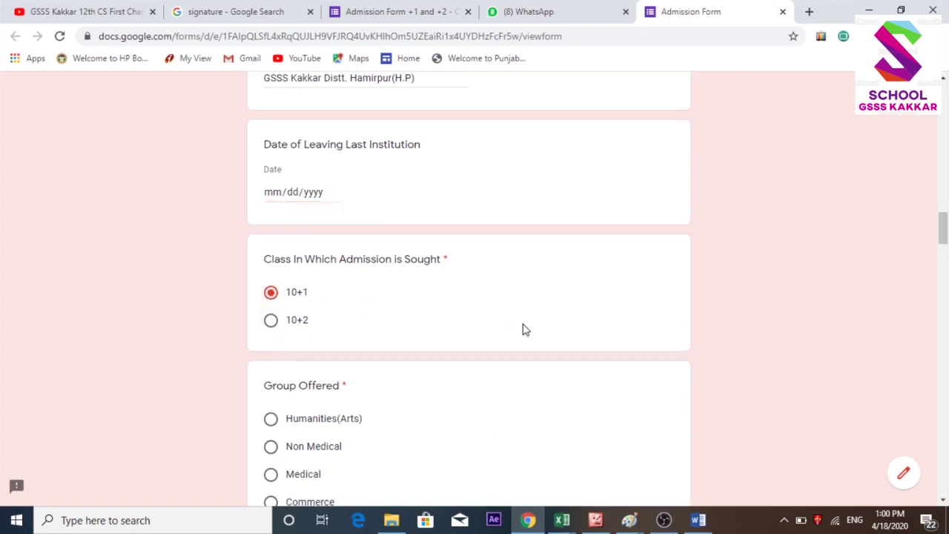
scroll(943, 235, down, 3)
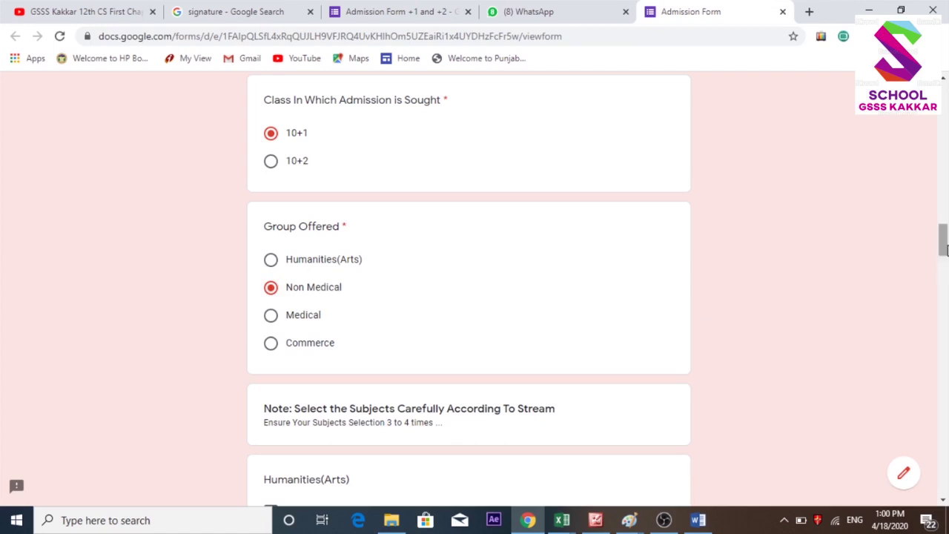
Tick English, Mathematics, Physics, Chemistry and Computer Science under the Non Medical group.
scroll(944, 252, down, 1)
scroll(944, 252, down, 2)
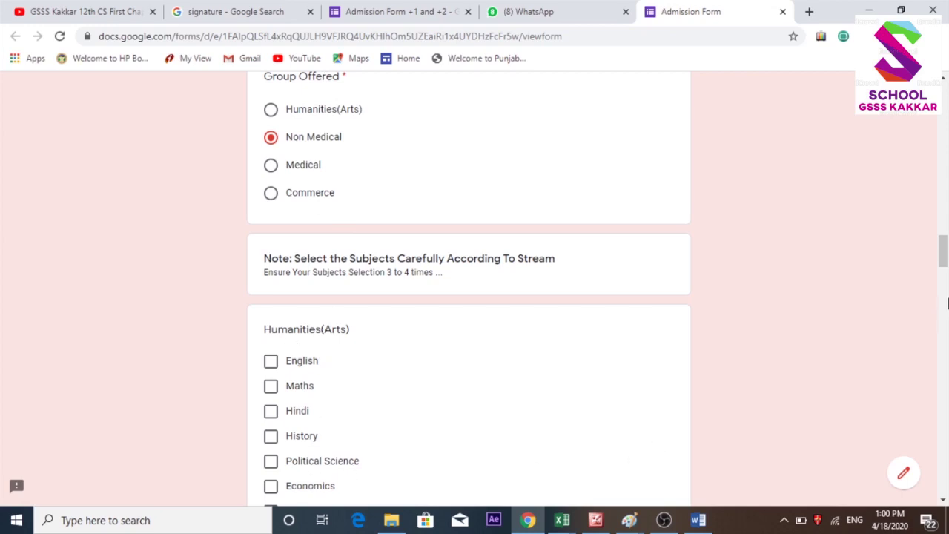
drag(943, 258, 943, 298)
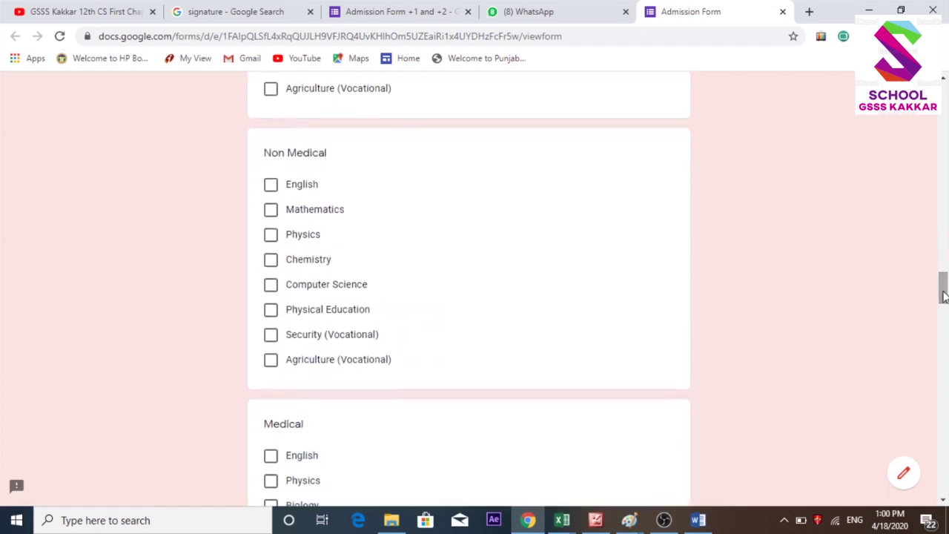
click(271, 186)
click(271, 211)
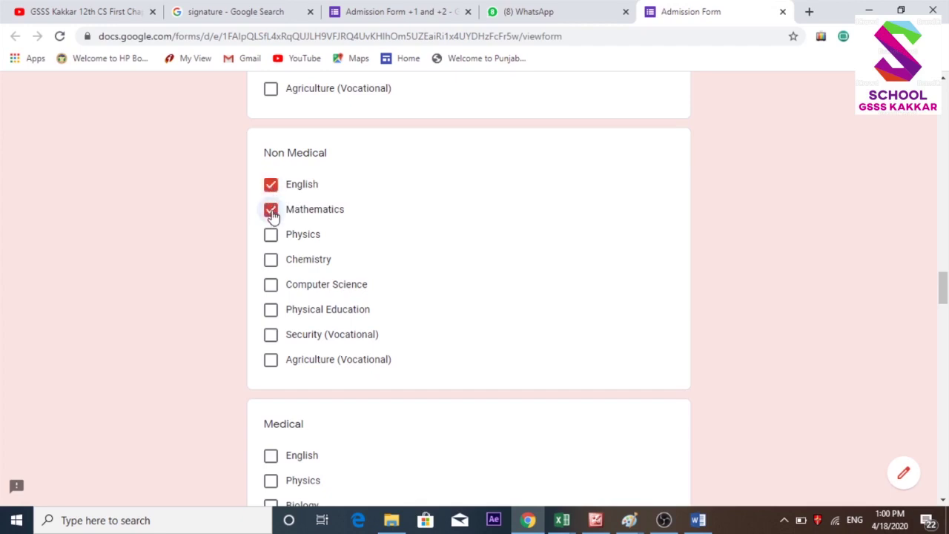
click(271, 236)
click(272, 263)
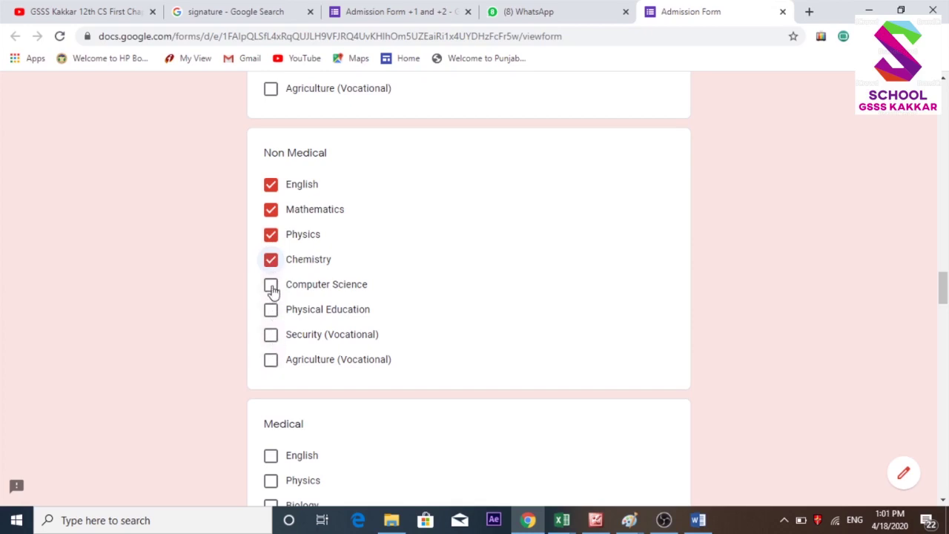
click(271, 288)
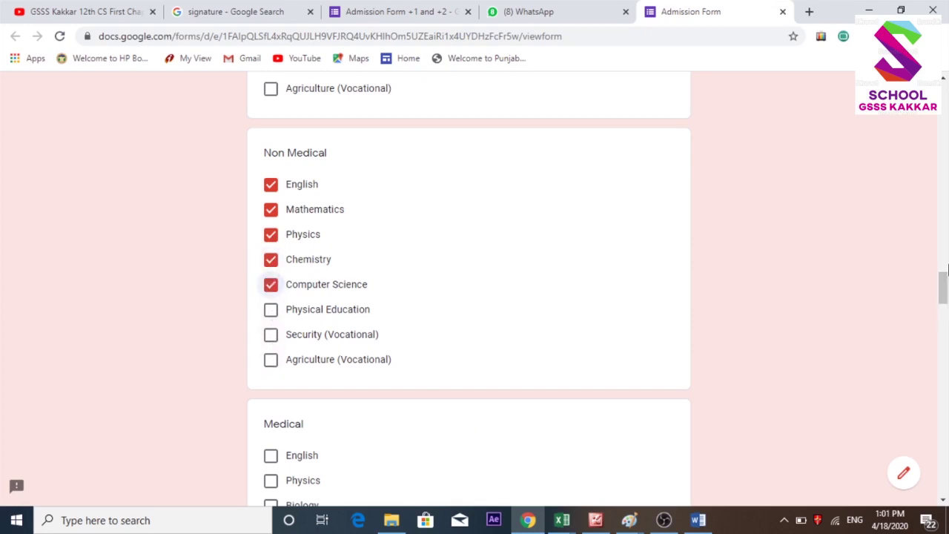
drag(944, 288, 945, 355)
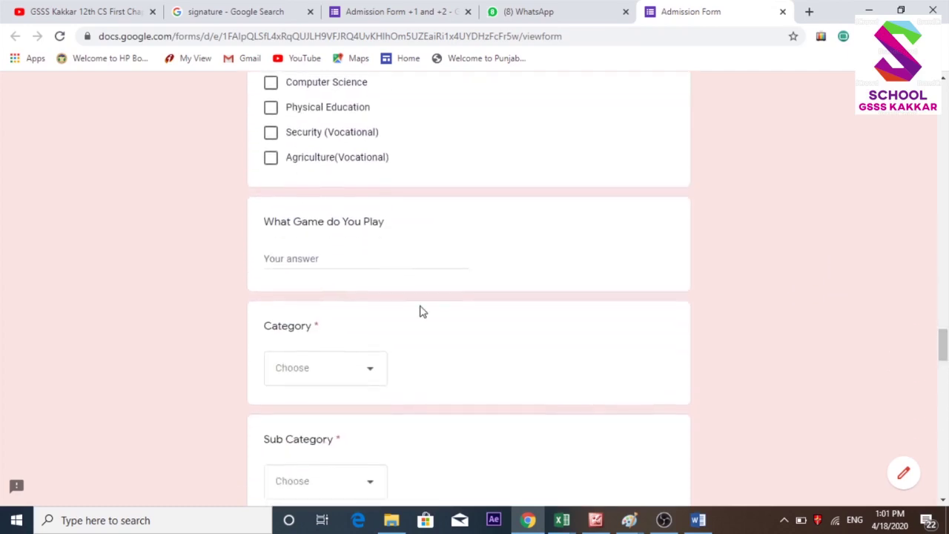
Answer Kho-Kho for the game, then set Category to General and Sub Category to APL.
click(331, 258)
text(Kho-Kho)
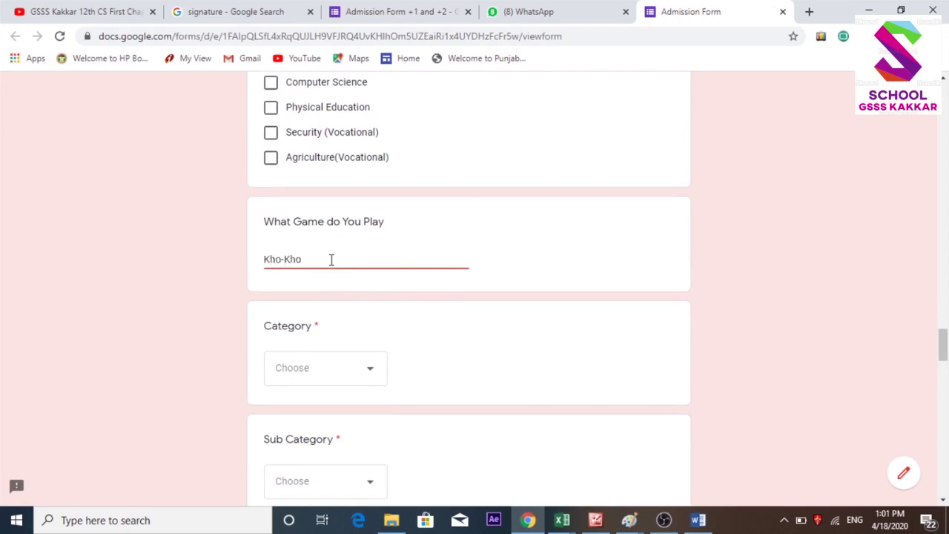
click(344, 382)
click(306, 373)
drag(943, 354, 944, 376)
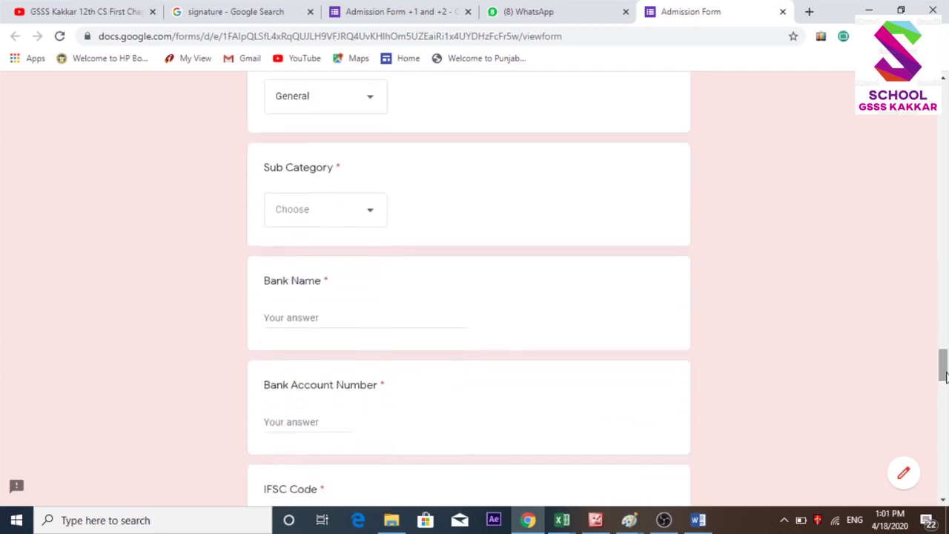
click(330, 214)
click(316, 257)
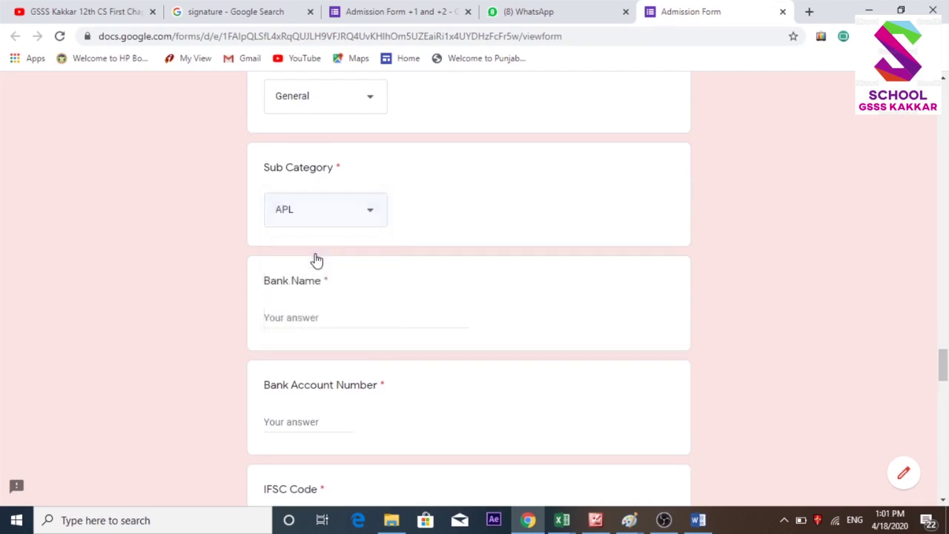
Enter UCO Bank Uhal as the bank name and fill in the bank account number.
click(302, 317)
text(UCO B)
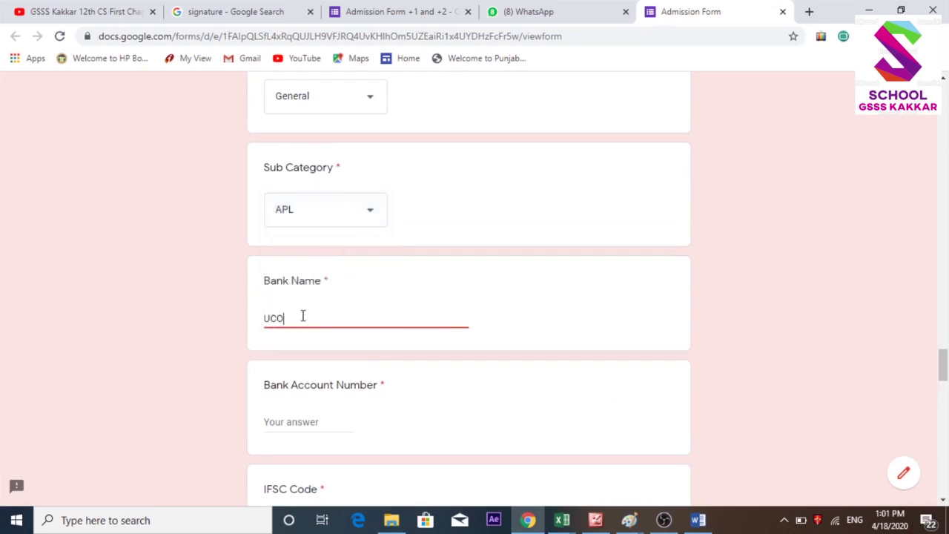
text(ank Uhal)
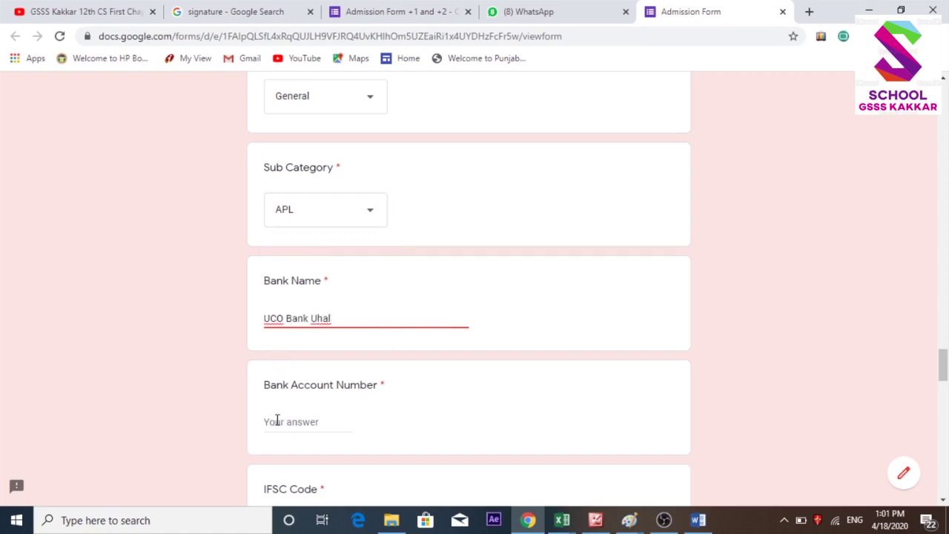
click(276, 420)
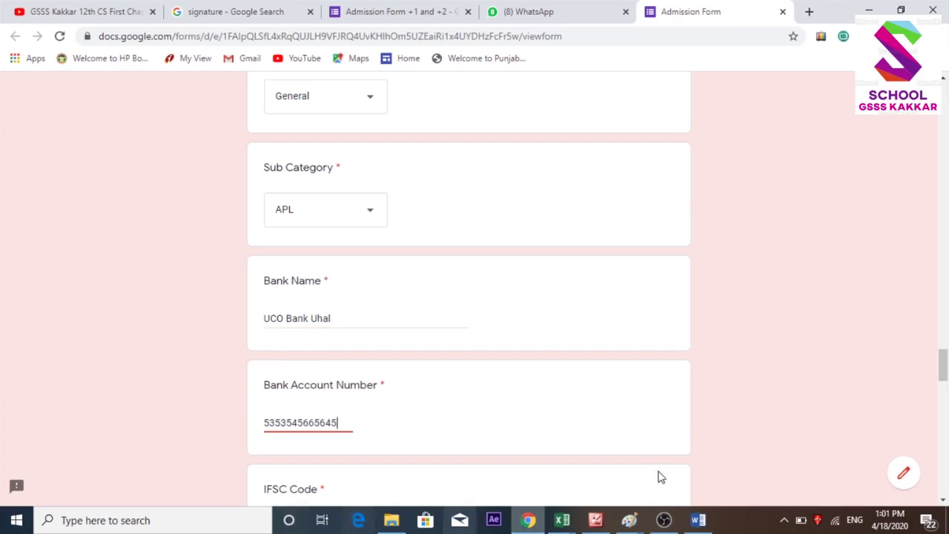
scroll(945, 386, down, 1)
Fill the IFSC Code field with UCB017200.
drag(947, 384, 947, 386)
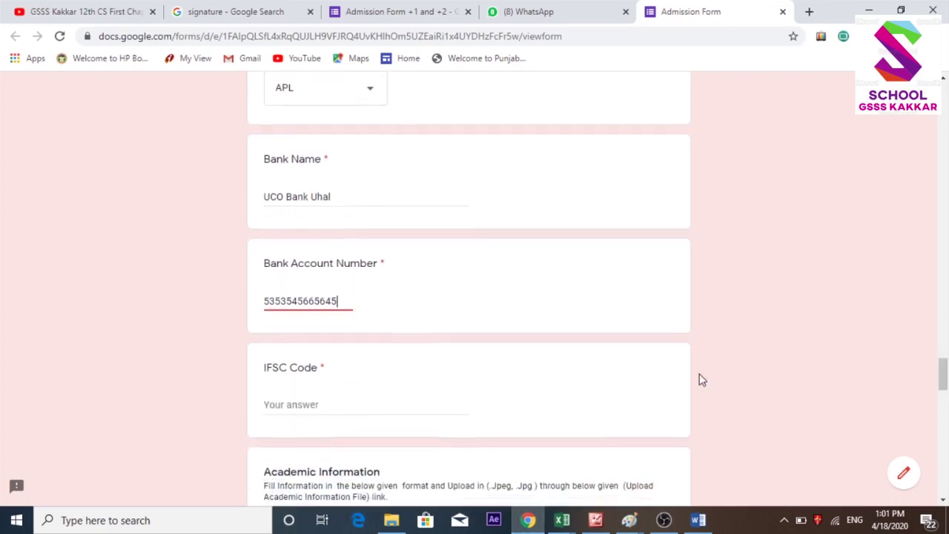
click(315, 405)
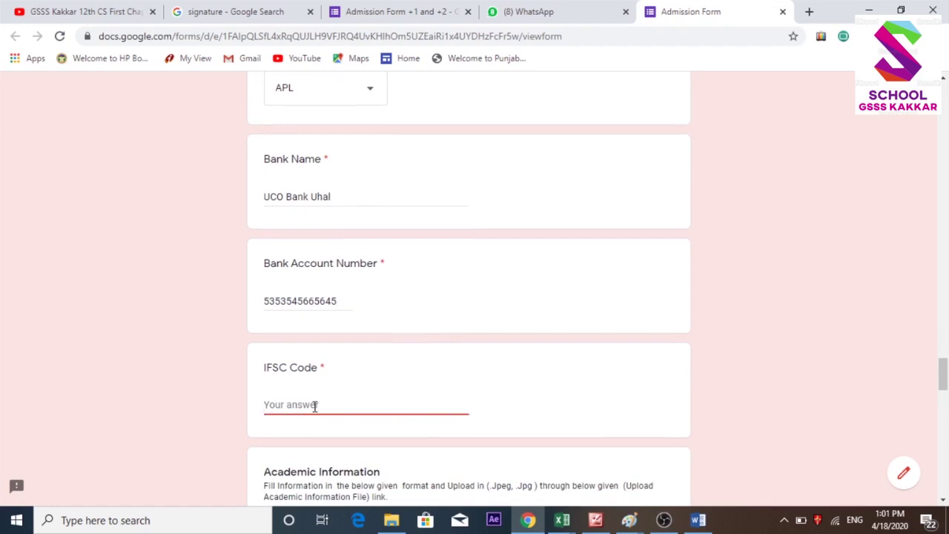
text(UCB017200)
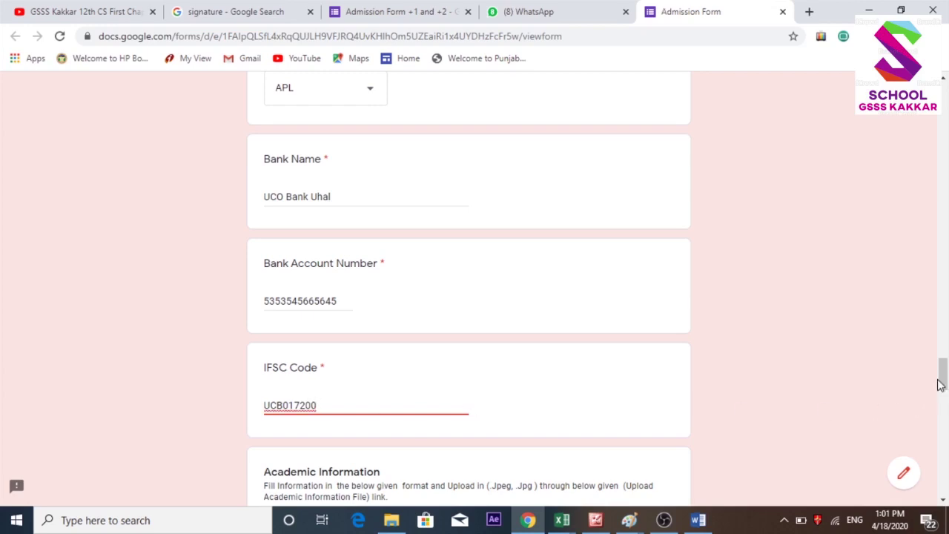
drag(943, 380, 942, 391)
scroll(943, 389, down, 2)
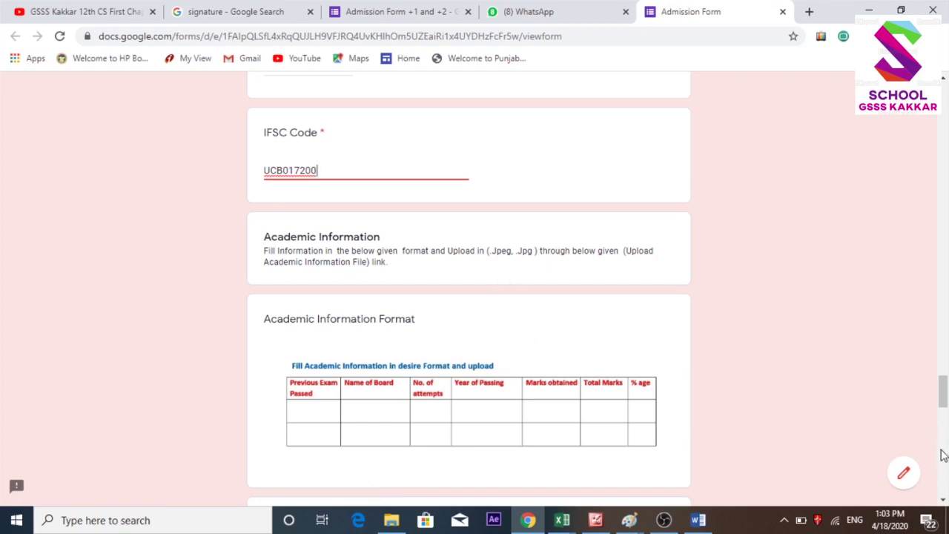
Scroll to the Upload Academic Information File question and bring up File Explorer.
scroll(944, 461, down, 3)
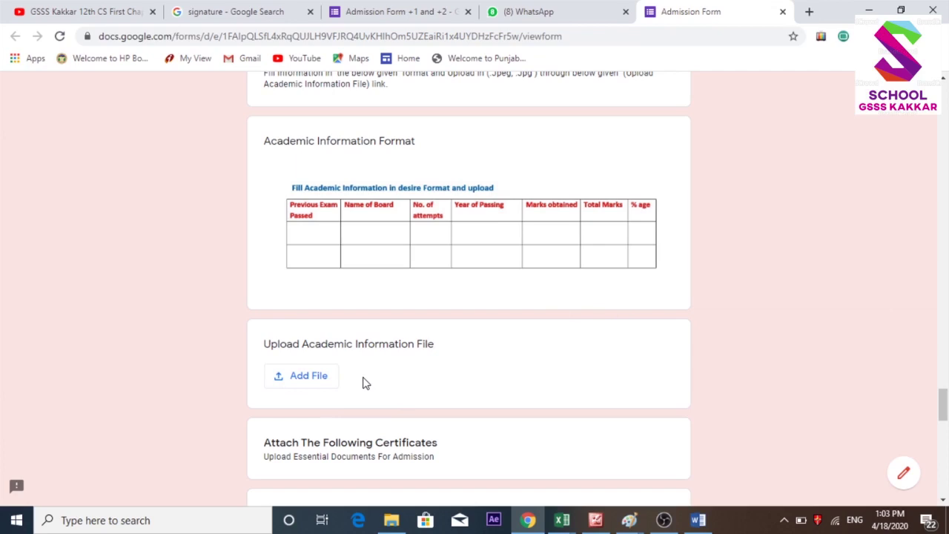
click(390, 519)
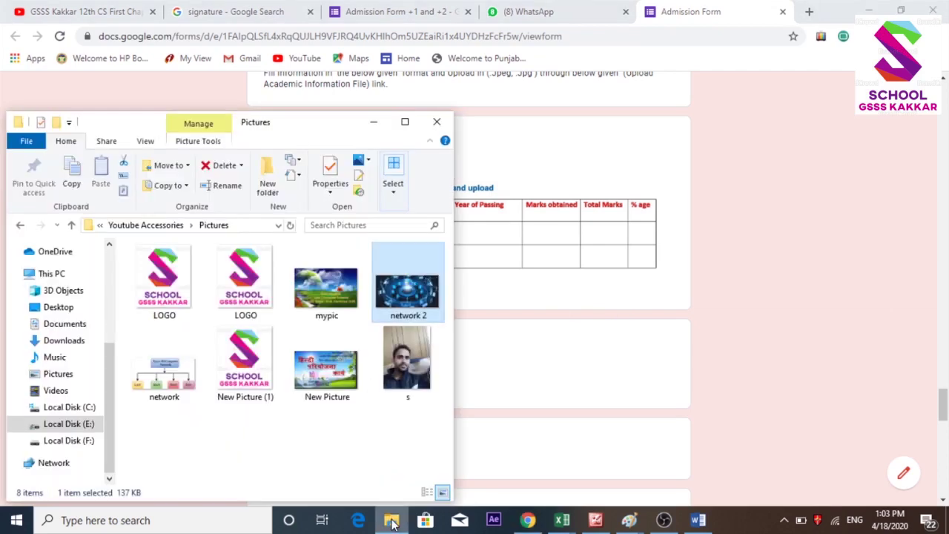
Browse drives F: and E:, then open the Documents For Admission folder on F:.
click(69, 440)
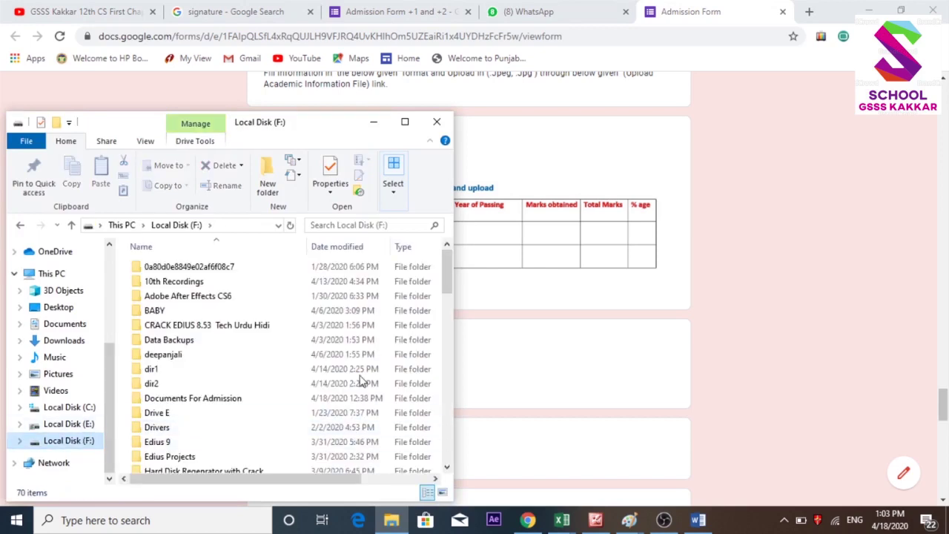
drag(447, 282, 450, 397)
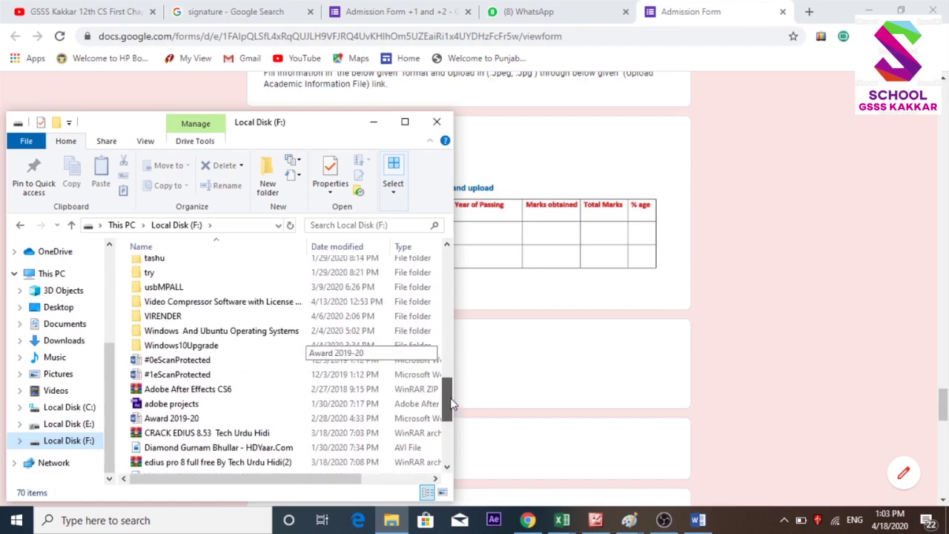
click(86, 424)
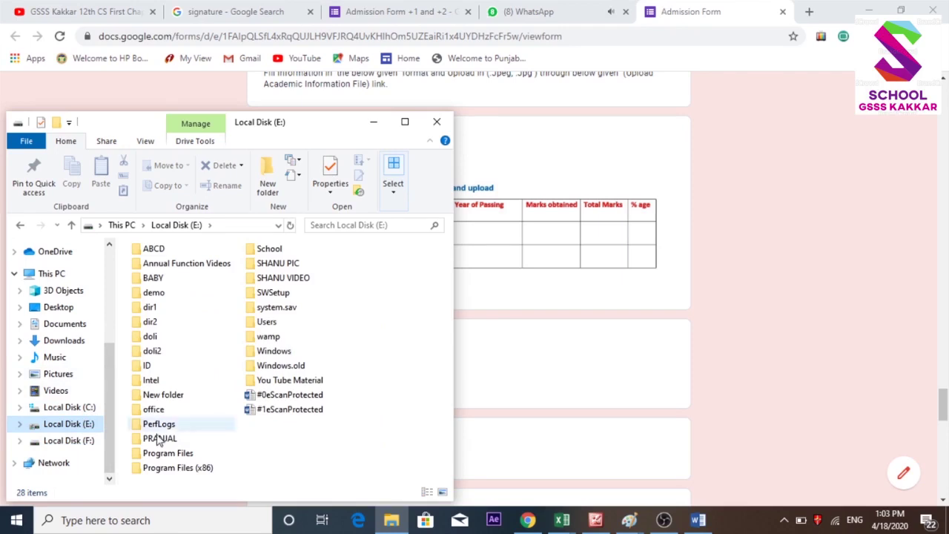
click(75, 445)
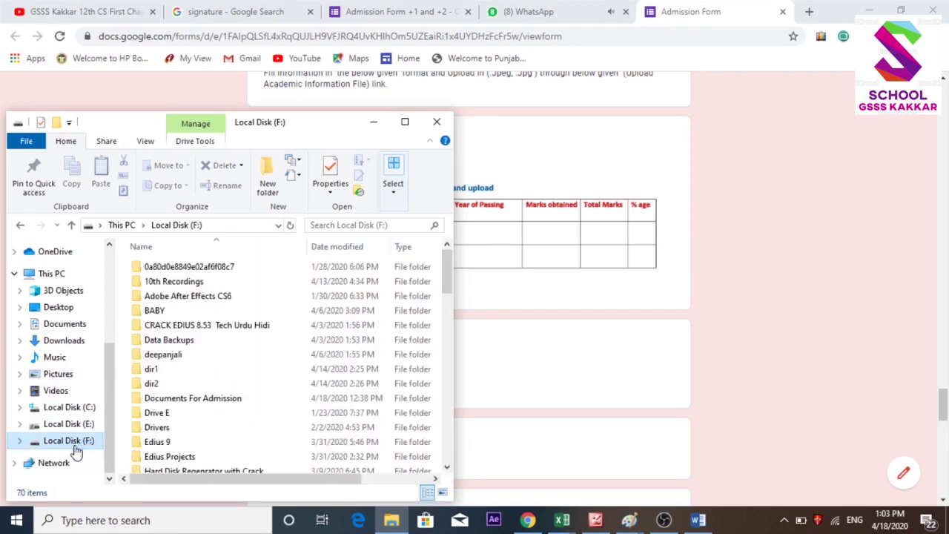
drag(445, 275, 446, 280)
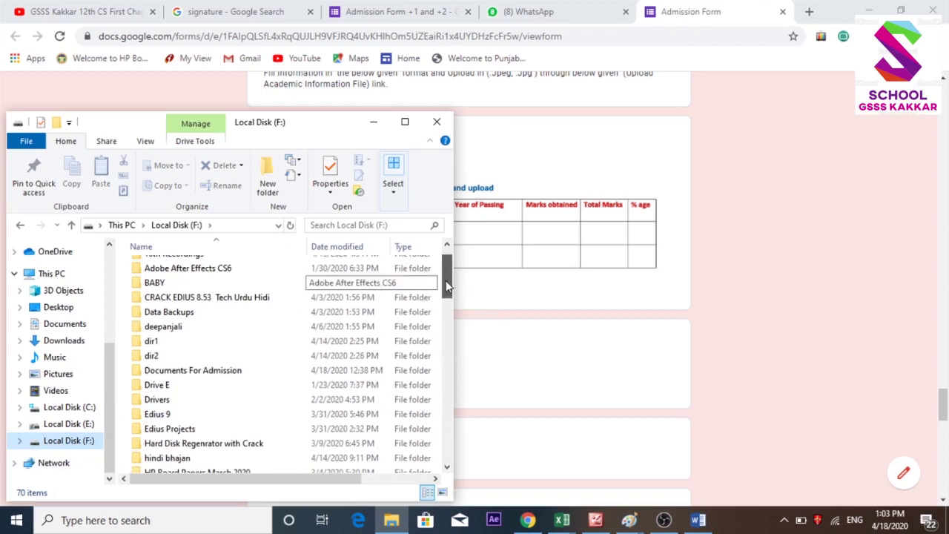
click(196, 377)
double_click(197, 374)
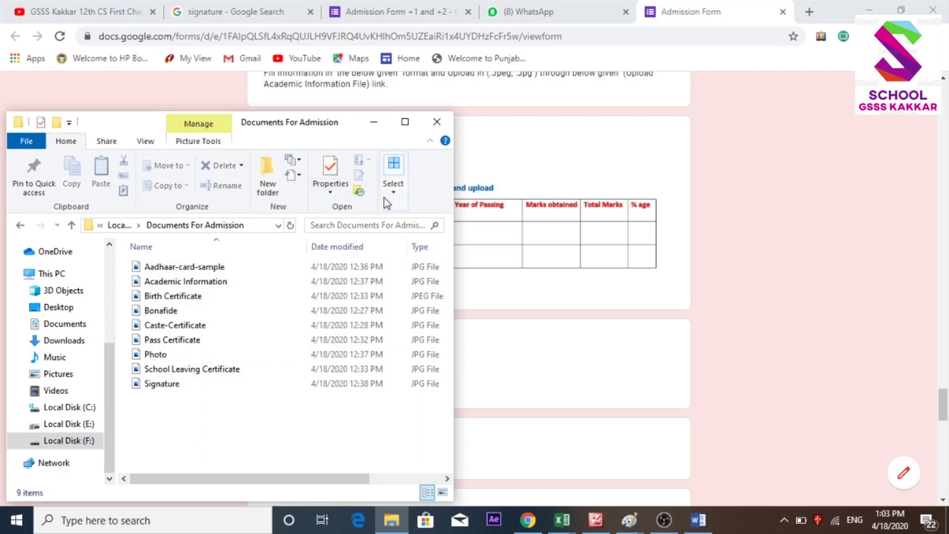
Maximize the folder window, show the images as Large icons, and return to Chrome.
click(392, 191)
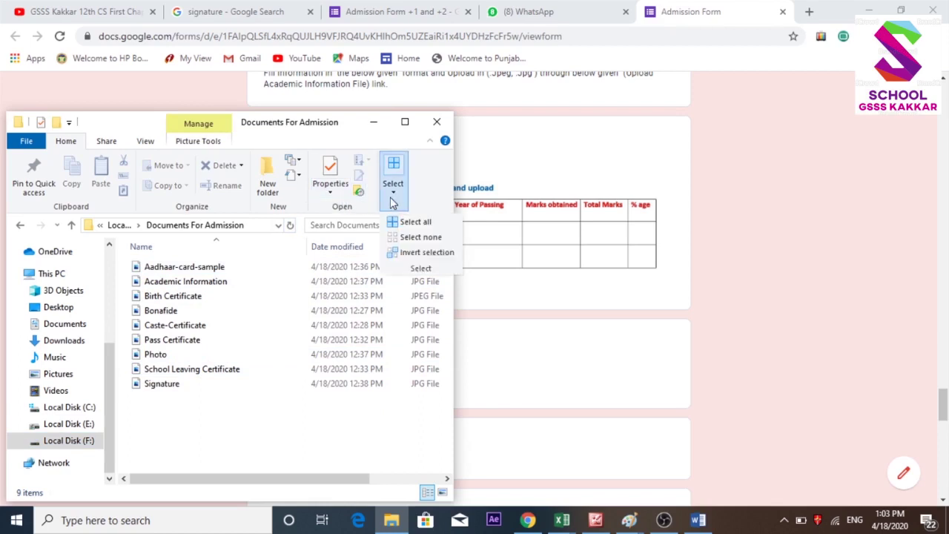
click(405, 122)
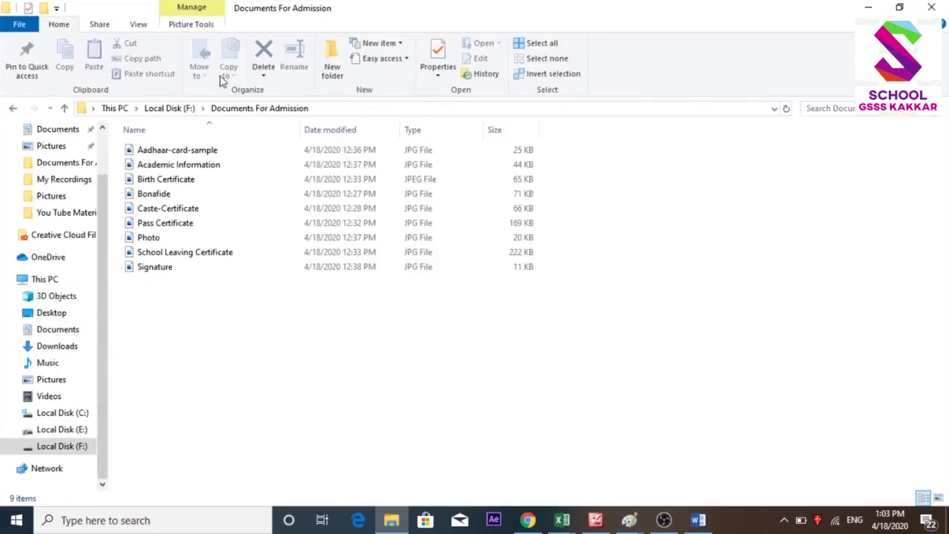
click(144, 26)
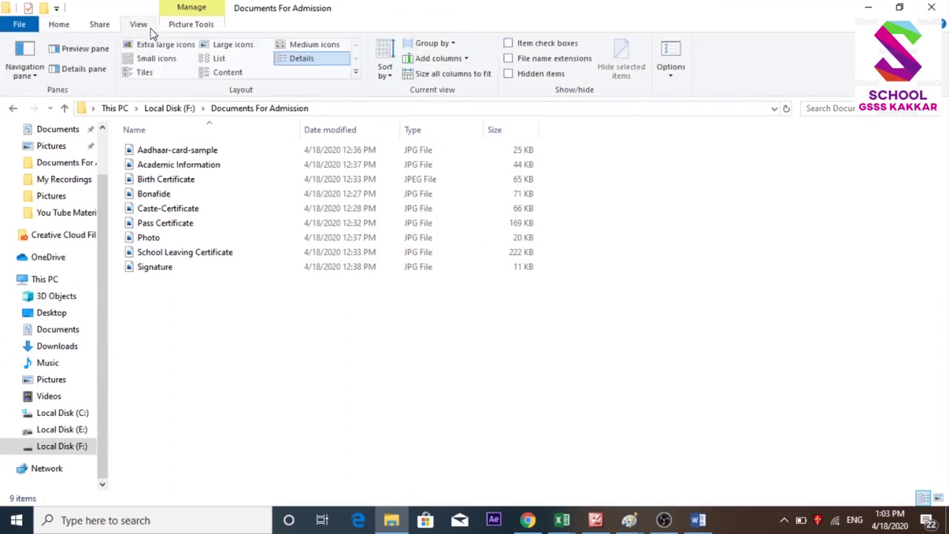
click(229, 47)
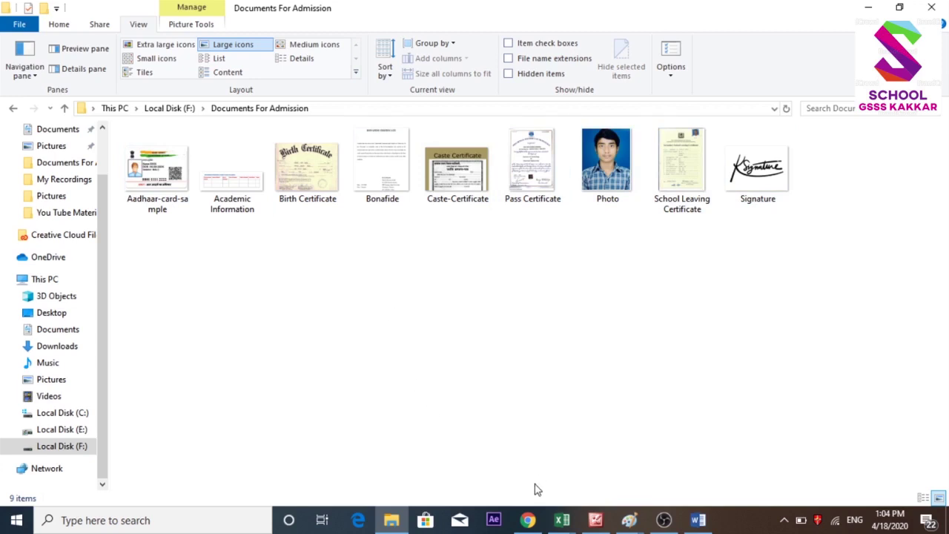
click(528, 520)
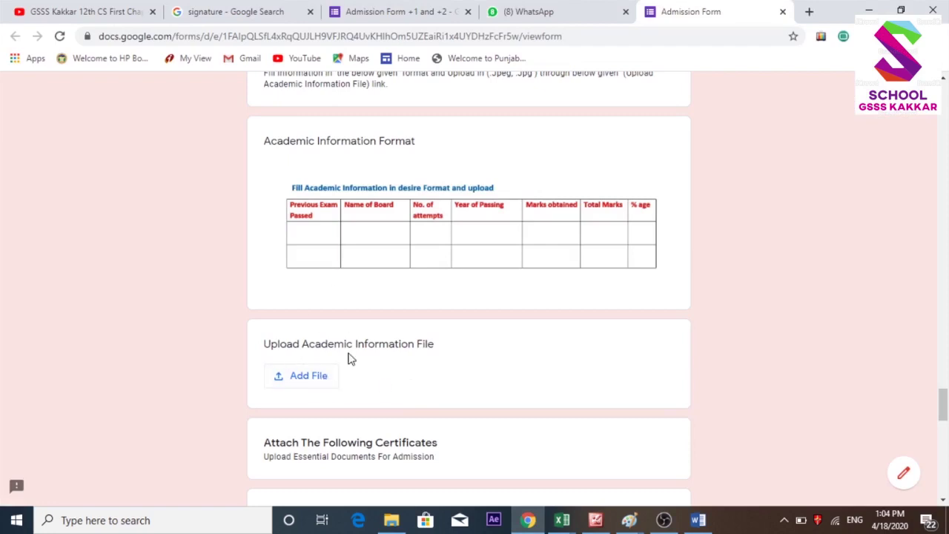
Upload the Academic Information image from Documents For Admission to Upload Academic Information File.
click(319, 384)
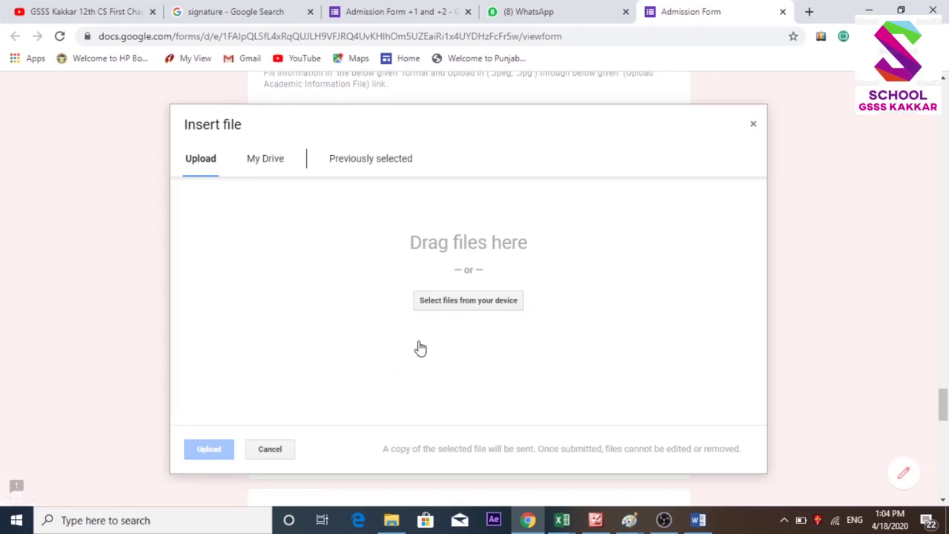
click(439, 305)
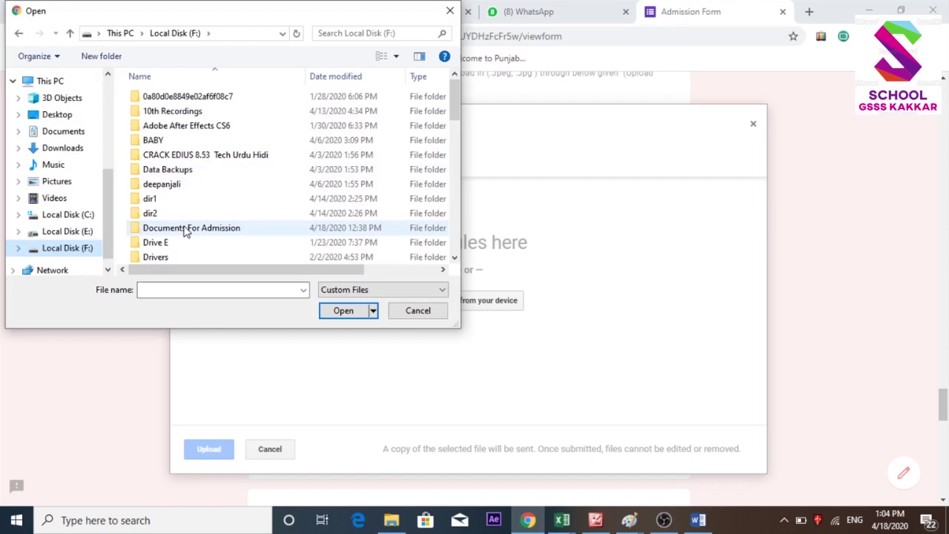
double_click(187, 230)
click(253, 158)
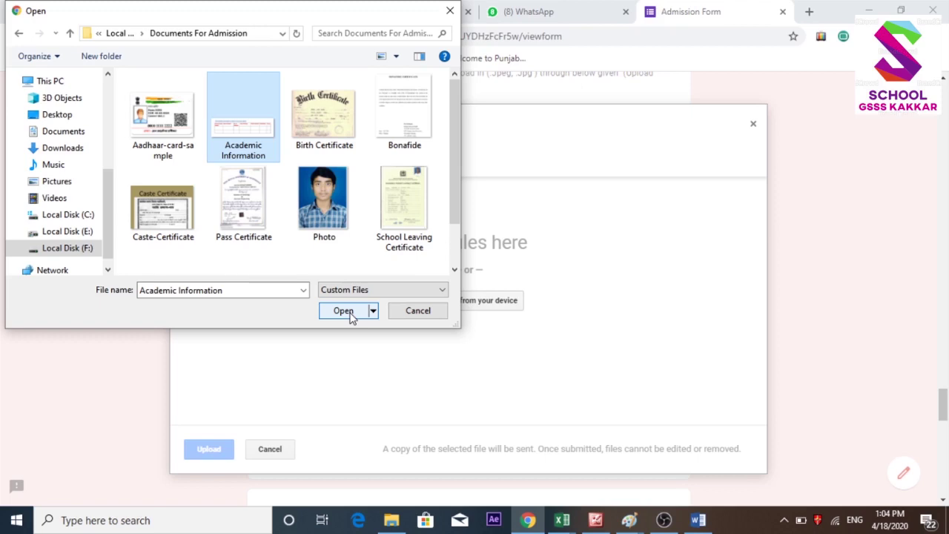
click(345, 311)
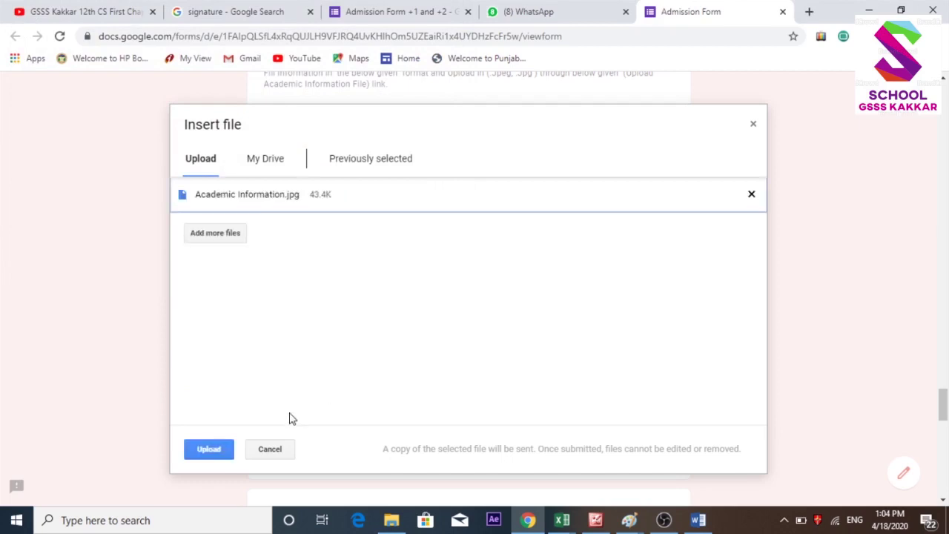
click(208, 449)
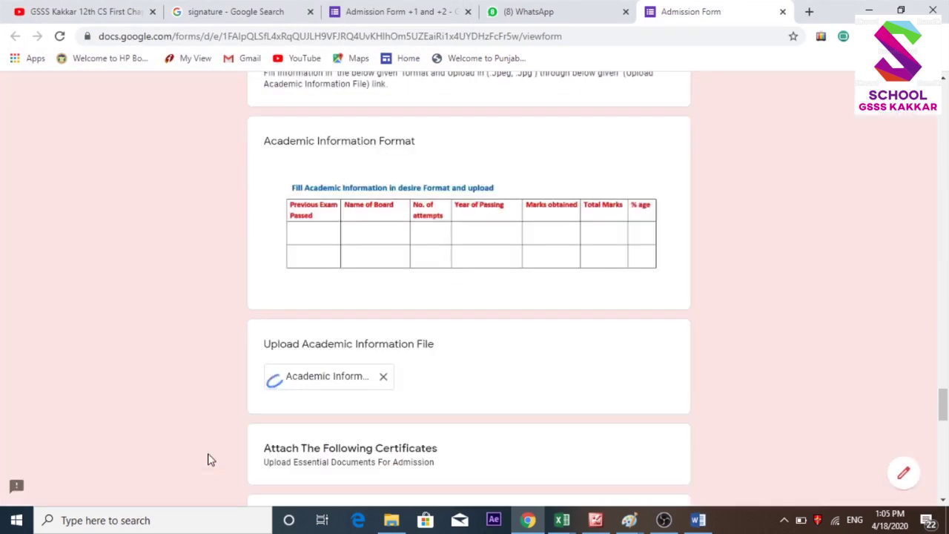
drag(942, 402, 942, 417)
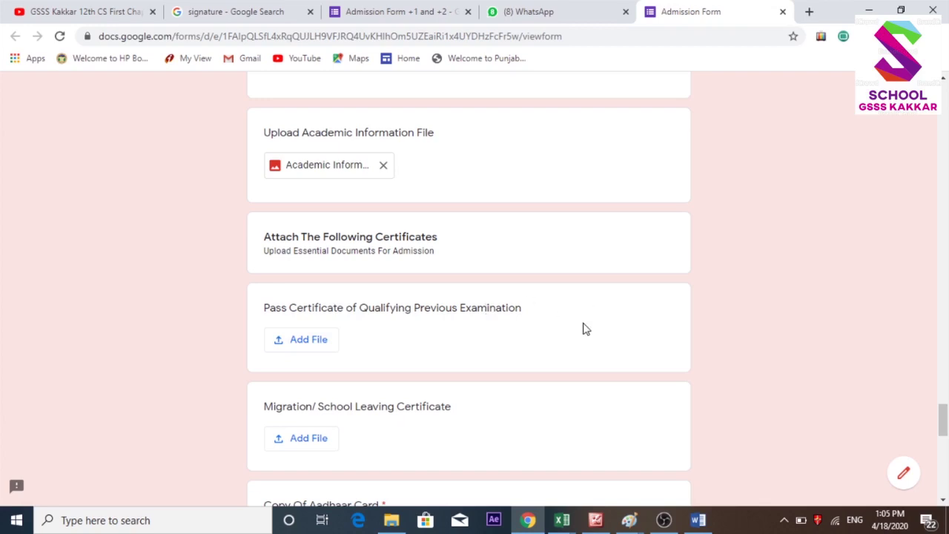
Upload Pass Certificate.jpg to the Pass Certificate of Qualifying Previous Examination question.
click(306, 343)
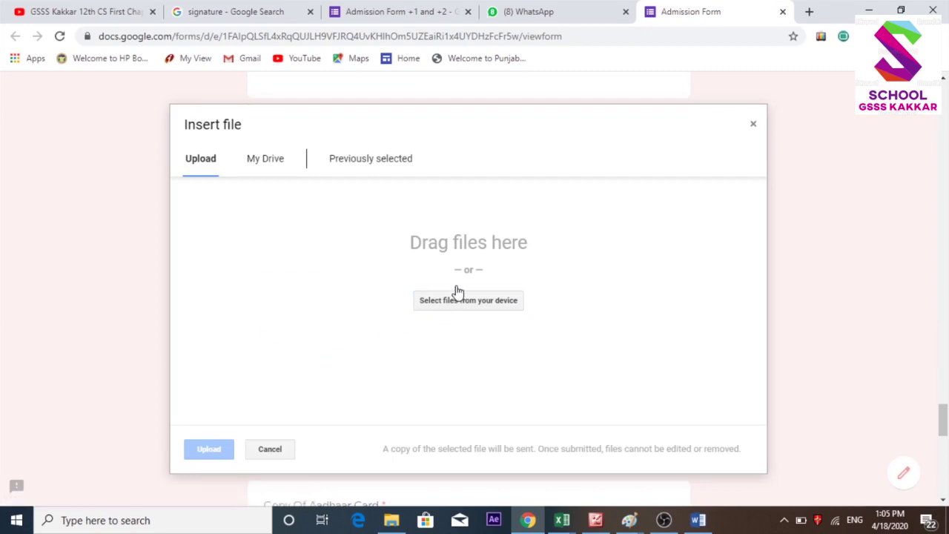
click(455, 300)
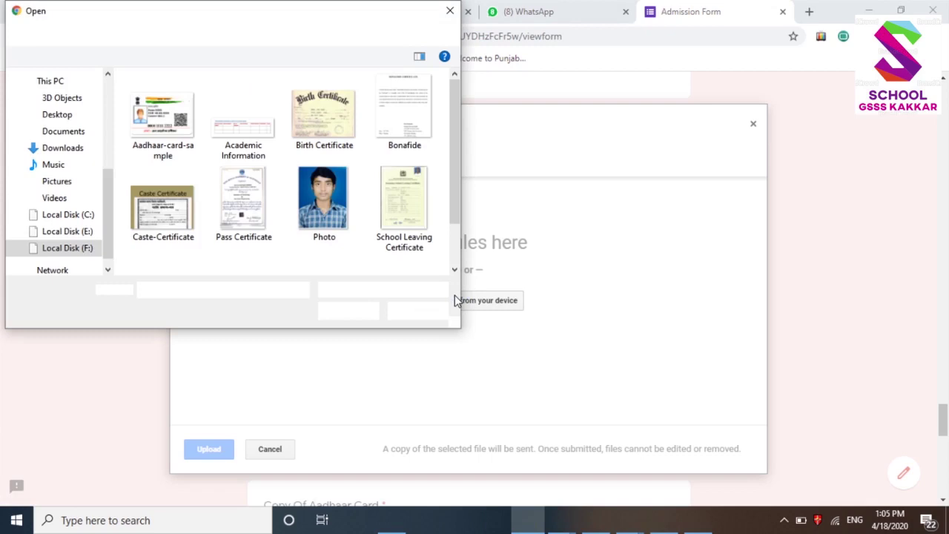
drag(455, 212, 455, 217)
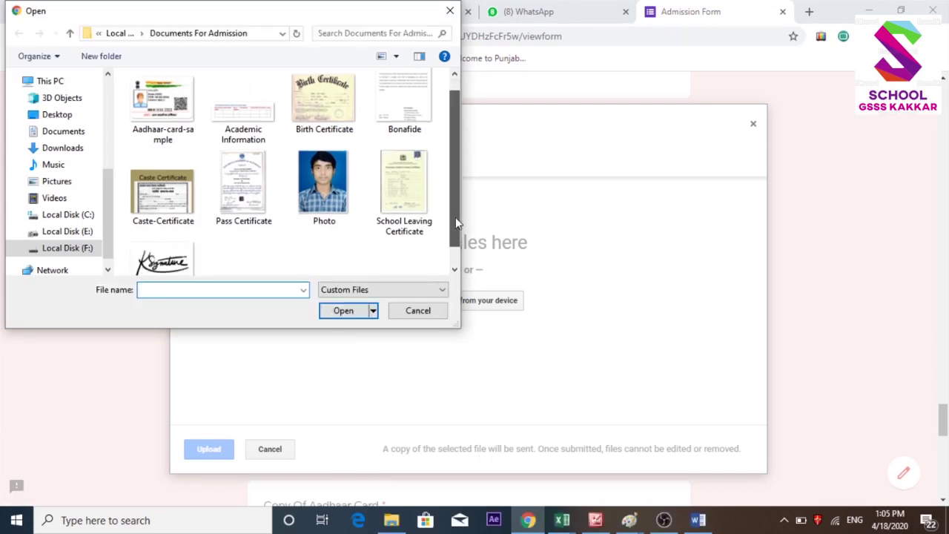
scroll(277, 190, down, 1)
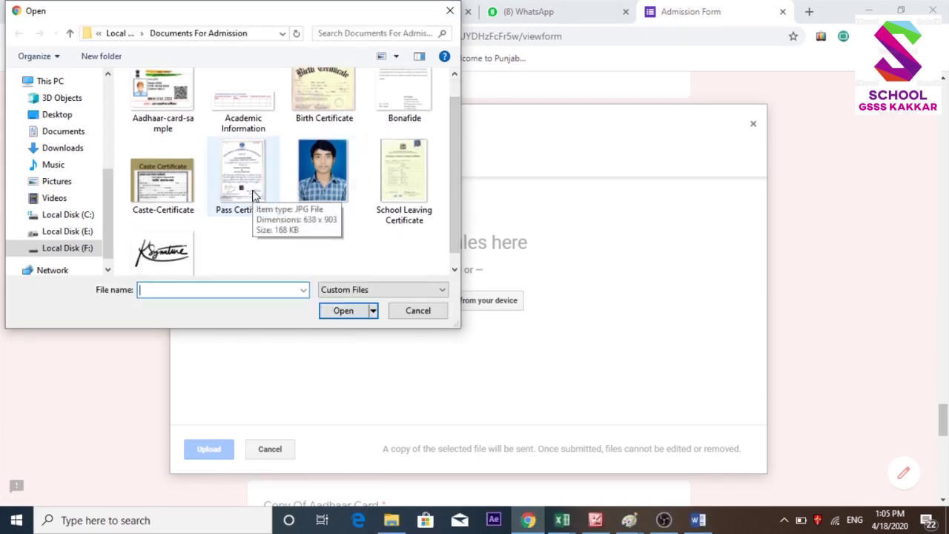
click(252, 195)
click(340, 311)
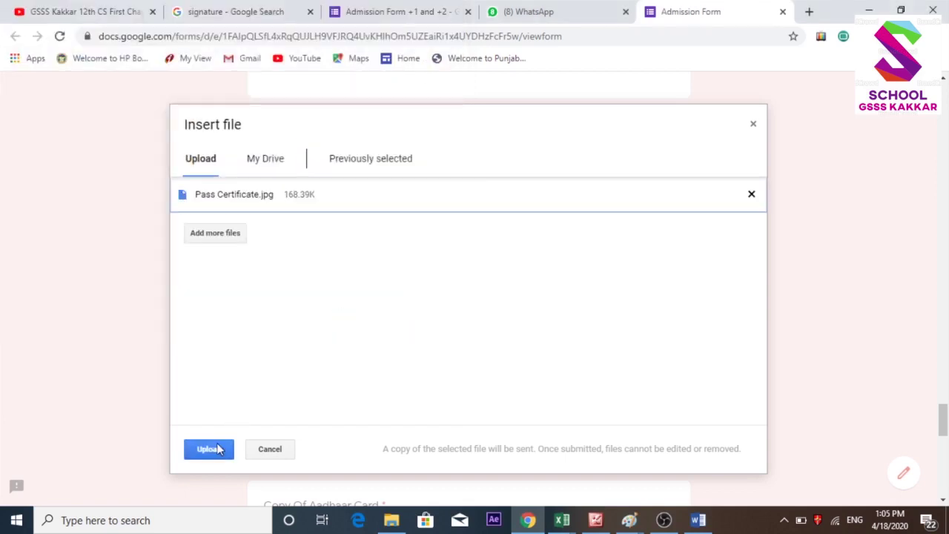
click(207, 449)
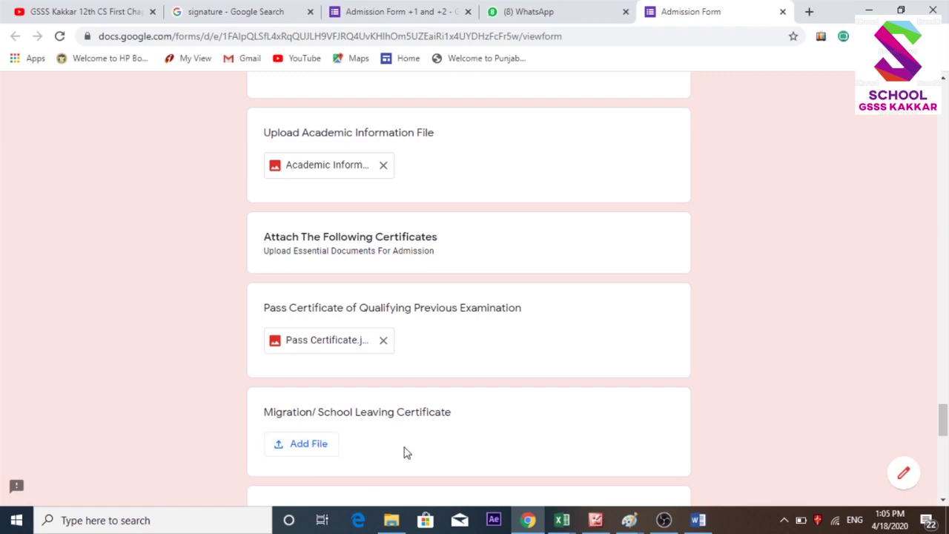
Attach the Aadhaar card sample image to the Copy Of Aadhaar Card question.
drag(943, 428, 943, 440)
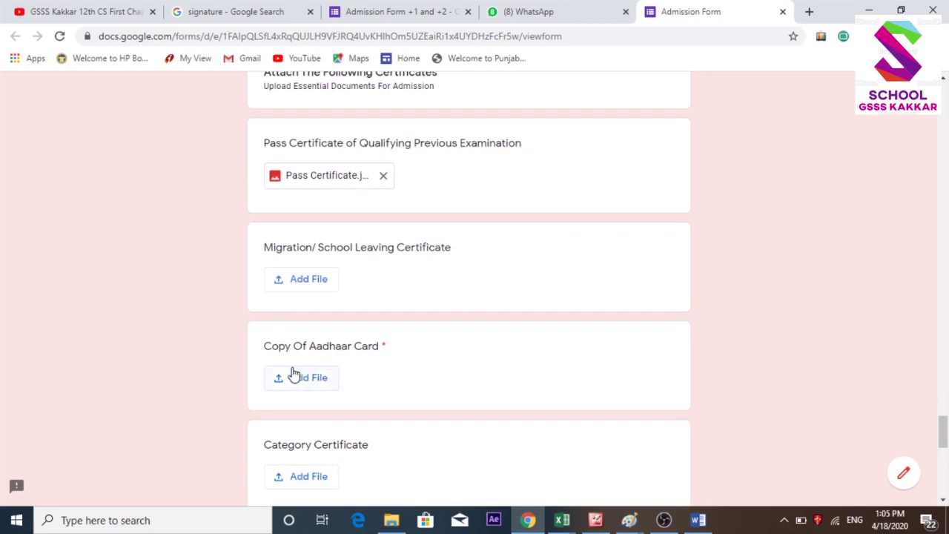
click(313, 392)
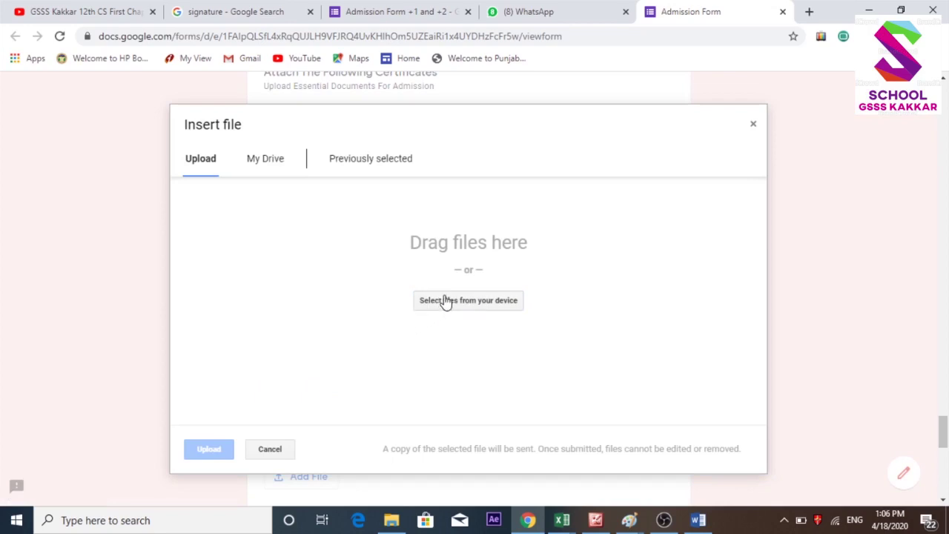
click(444, 298)
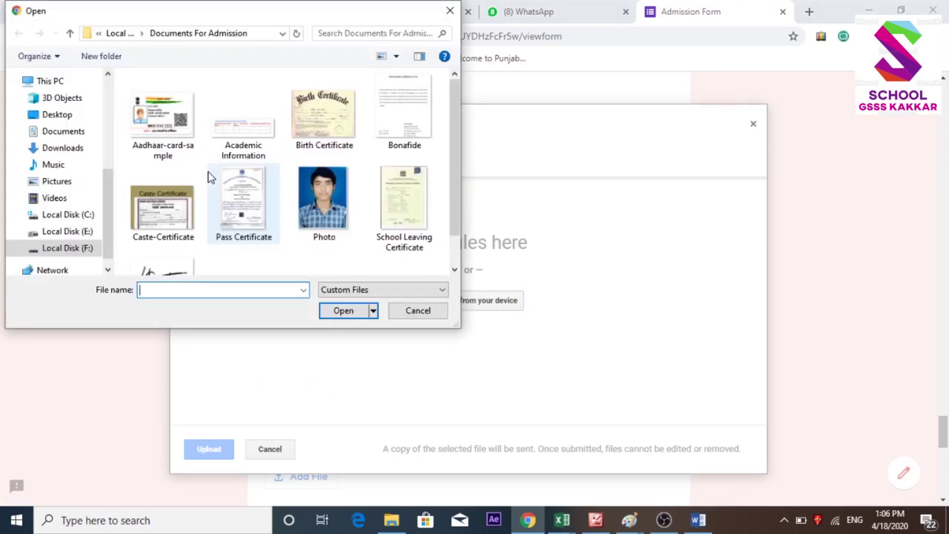
click(163, 119)
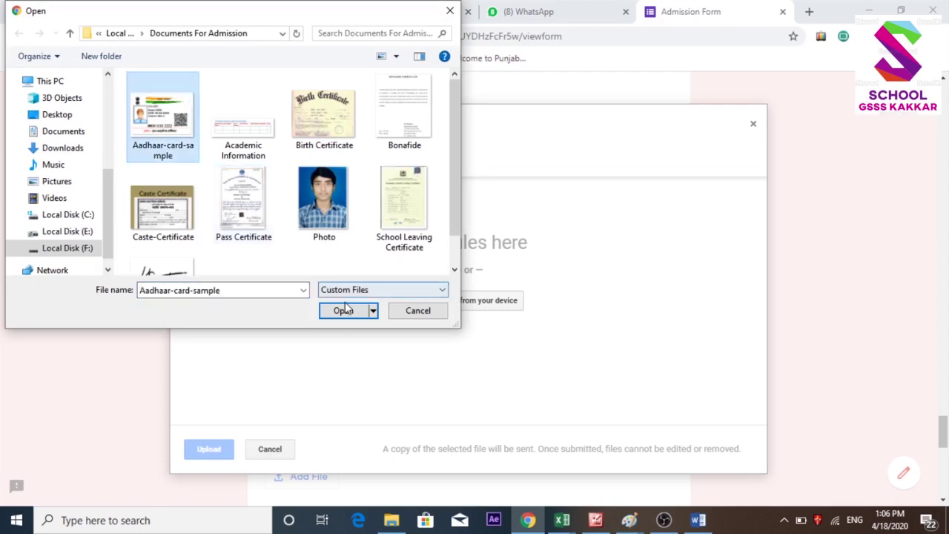
click(343, 306)
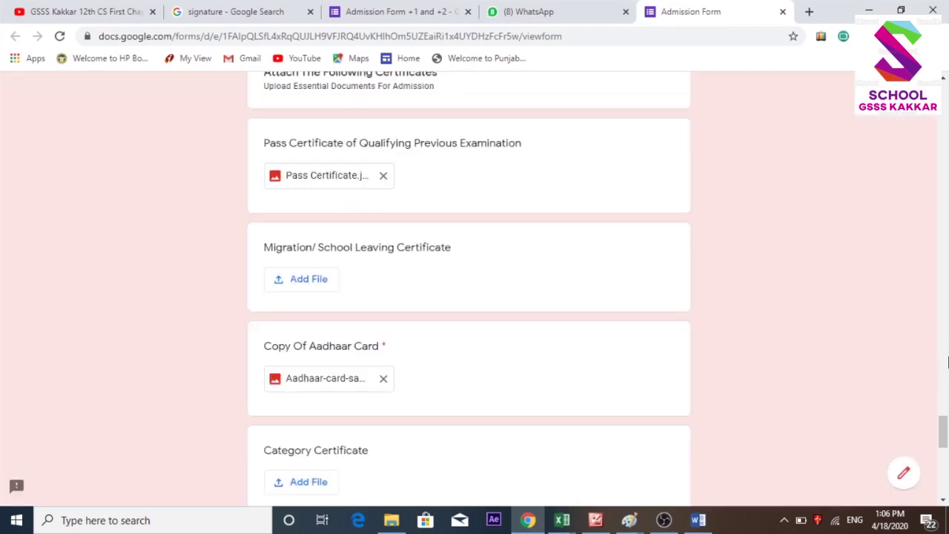
Upload the Caste-Certificate image to the Category Certificate question.
scroll(943, 430, down, 2)
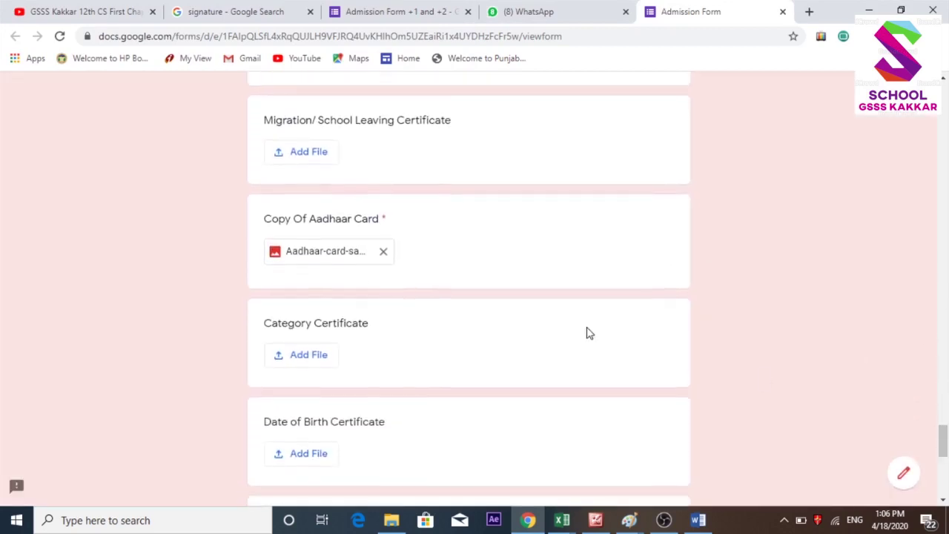
click(325, 362)
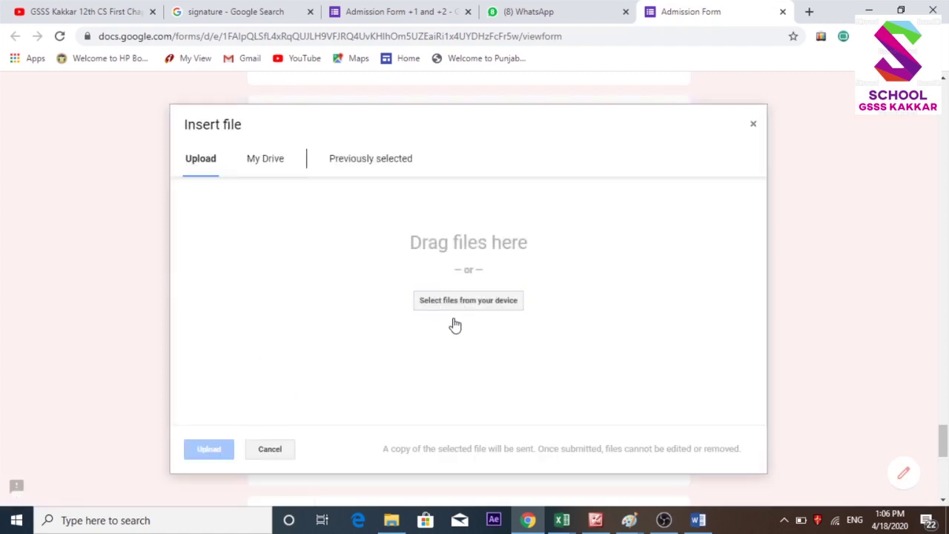
click(449, 304)
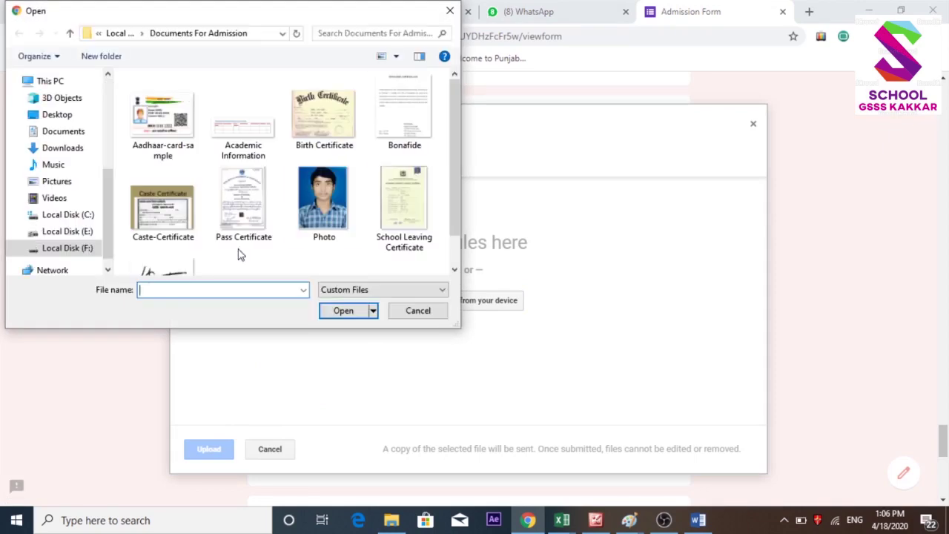
scroll(452, 221, down, 1)
click(142, 178)
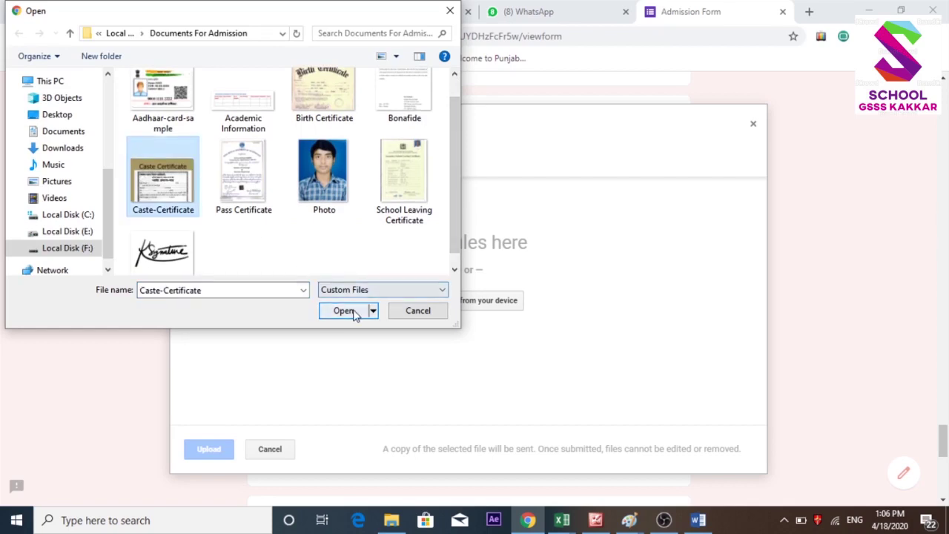
click(347, 310)
click(220, 449)
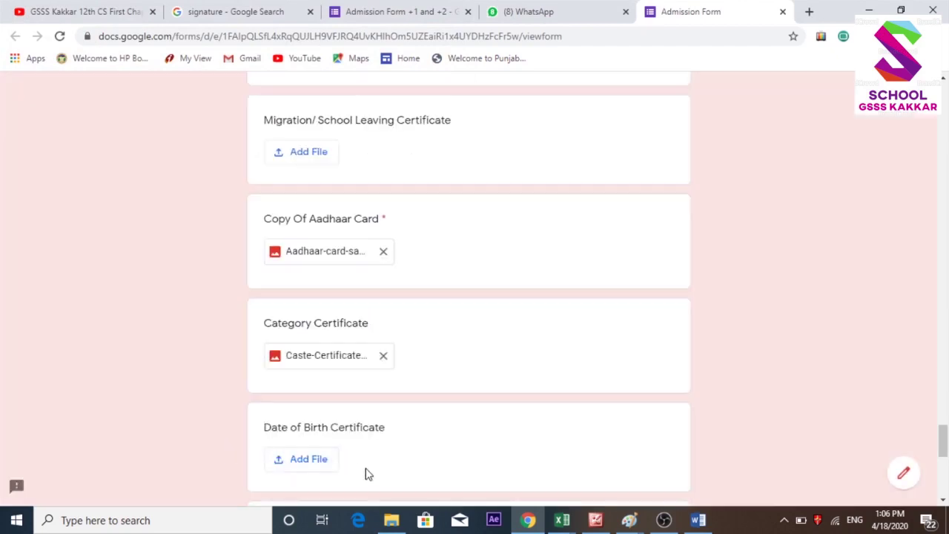
Attach the Birth Certificate image to the Date of Birth Certificate question.
click(322, 461)
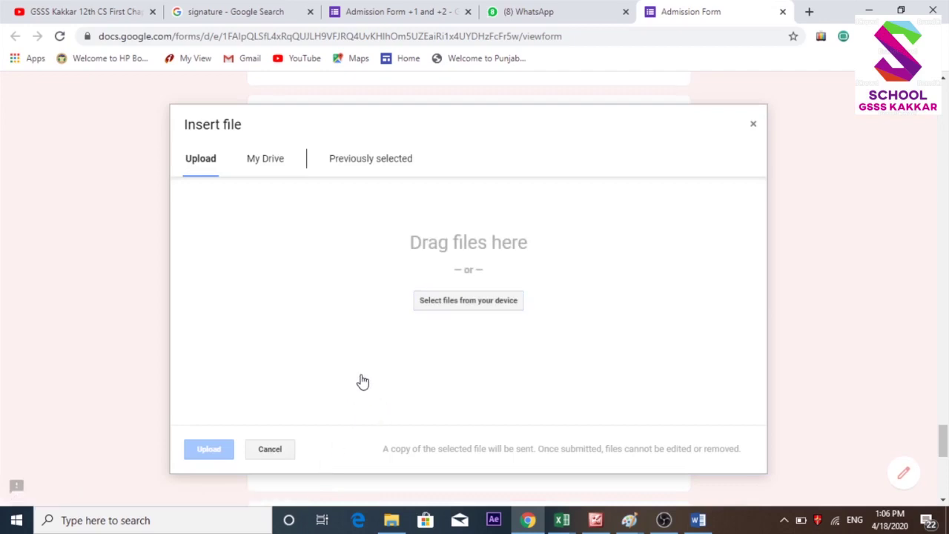
click(462, 304)
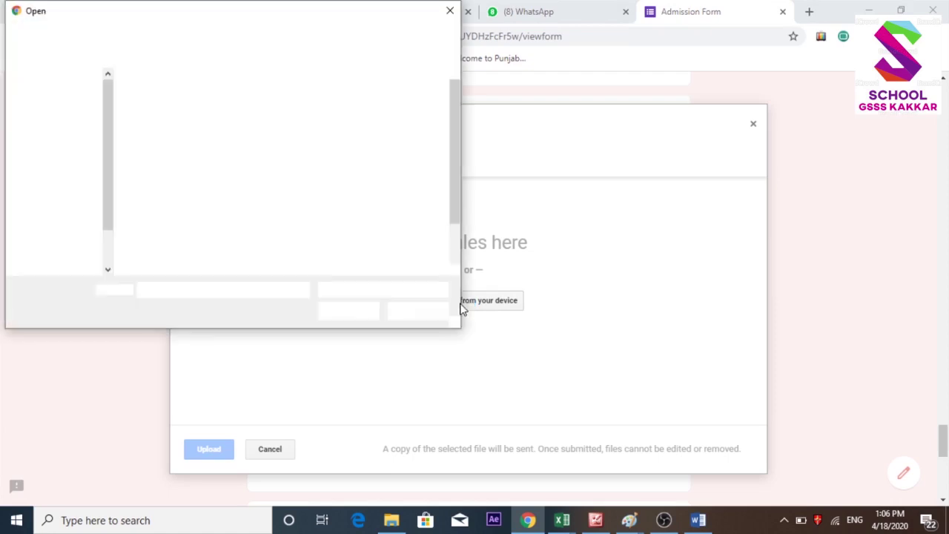
click(339, 132)
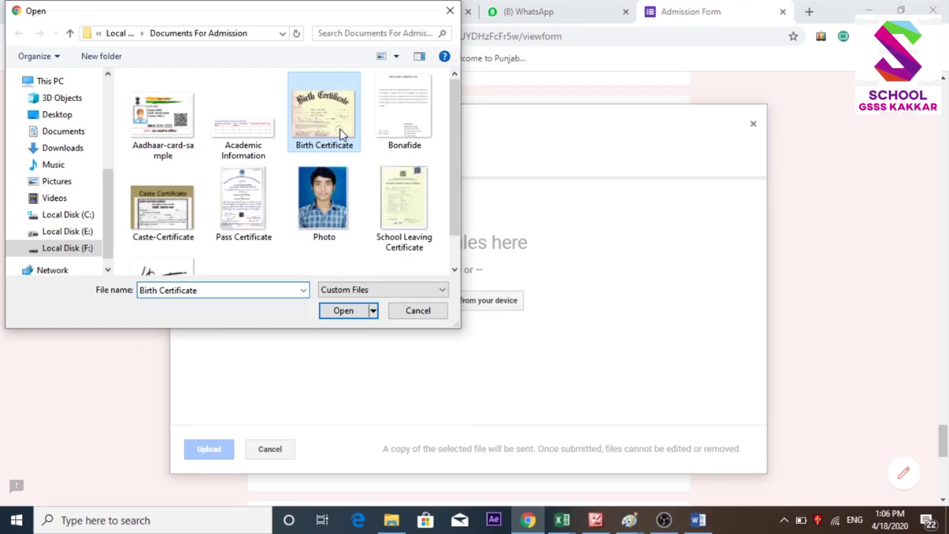
double_click(339, 128)
click(216, 451)
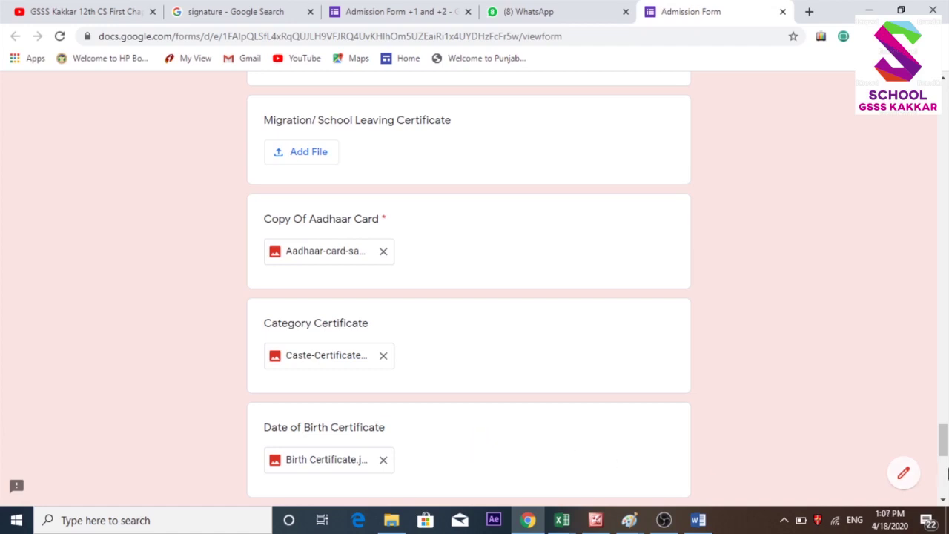
Upload Bonafide.jpg to the Himachali Bonafide Certificate question.
drag(943, 448, 943, 465)
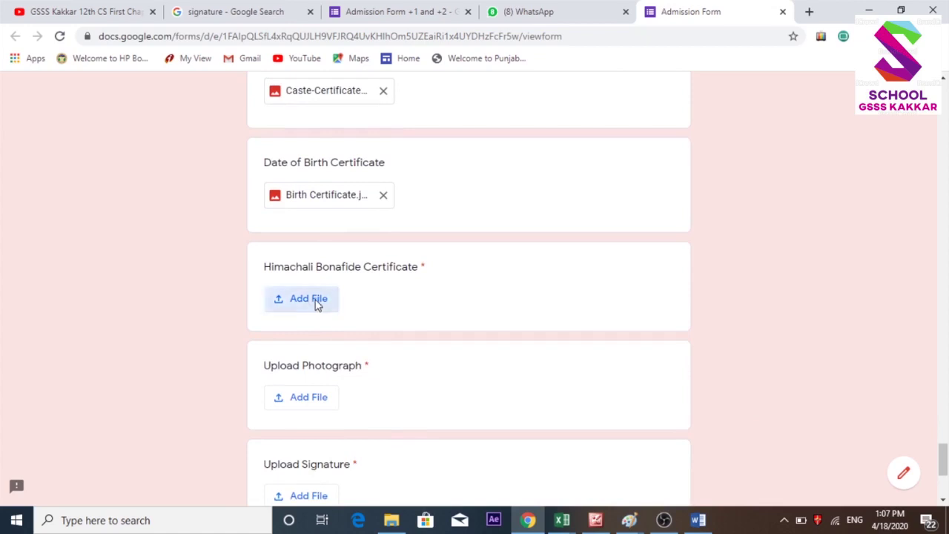
click(315, 304)
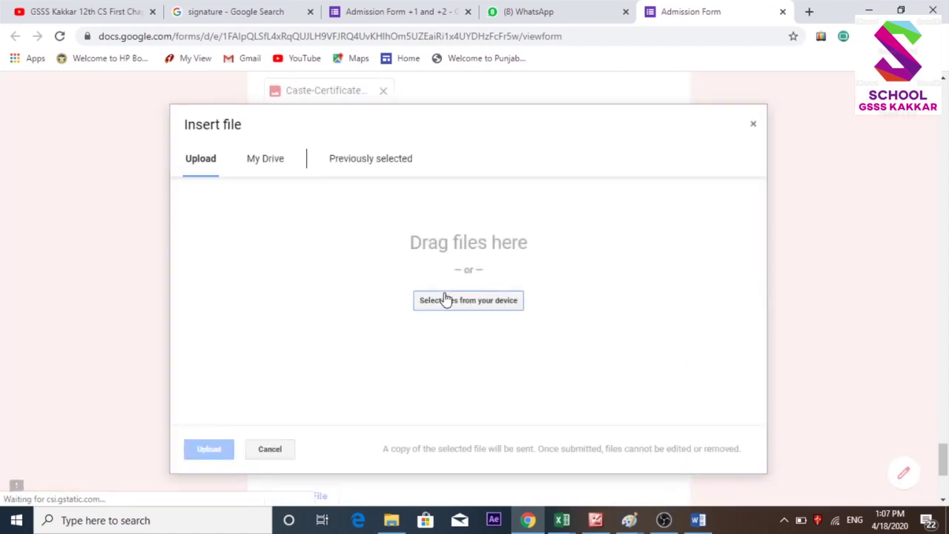
click(445, 301)
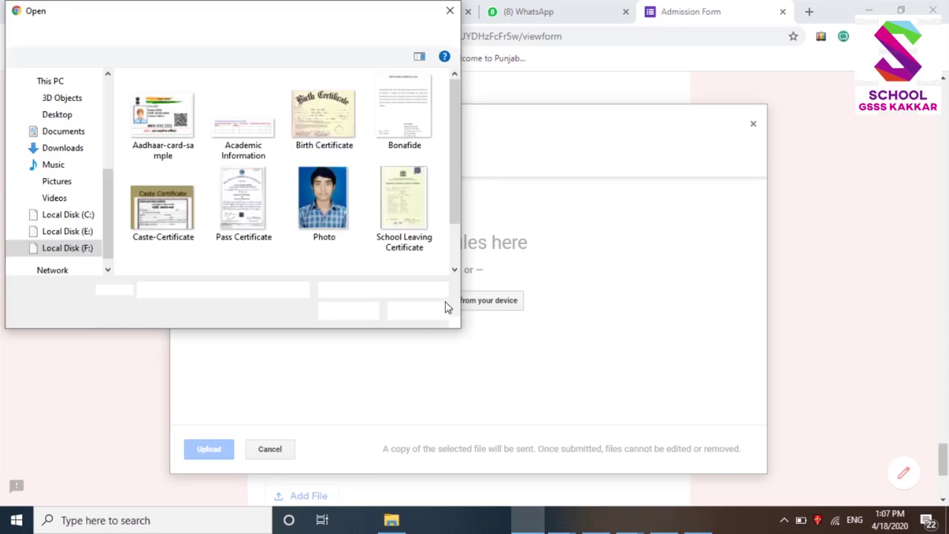
click(404, 111)
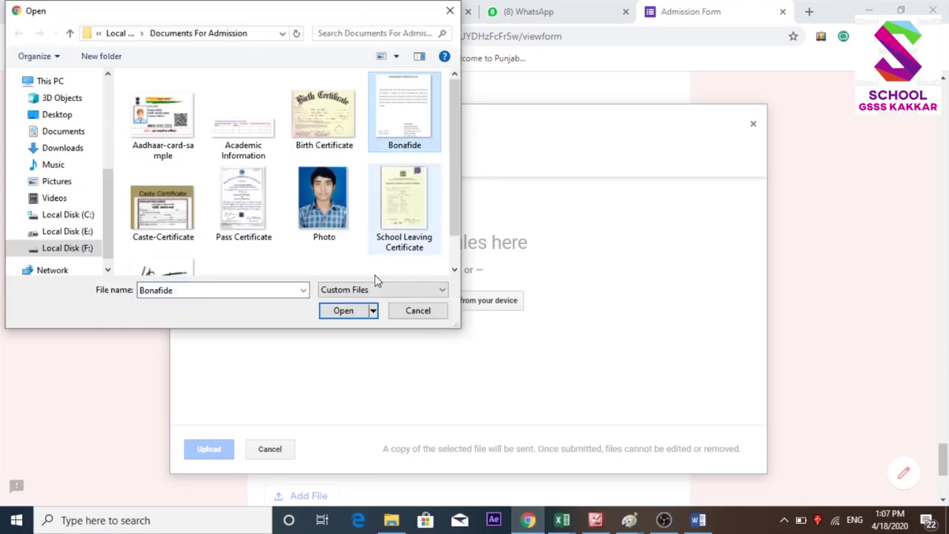
click(343, 310)
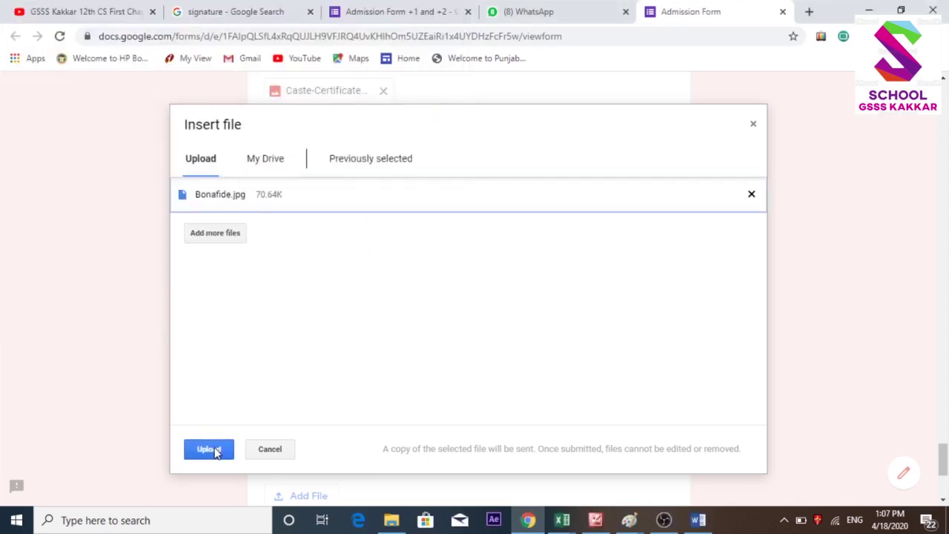
click(208, 449)
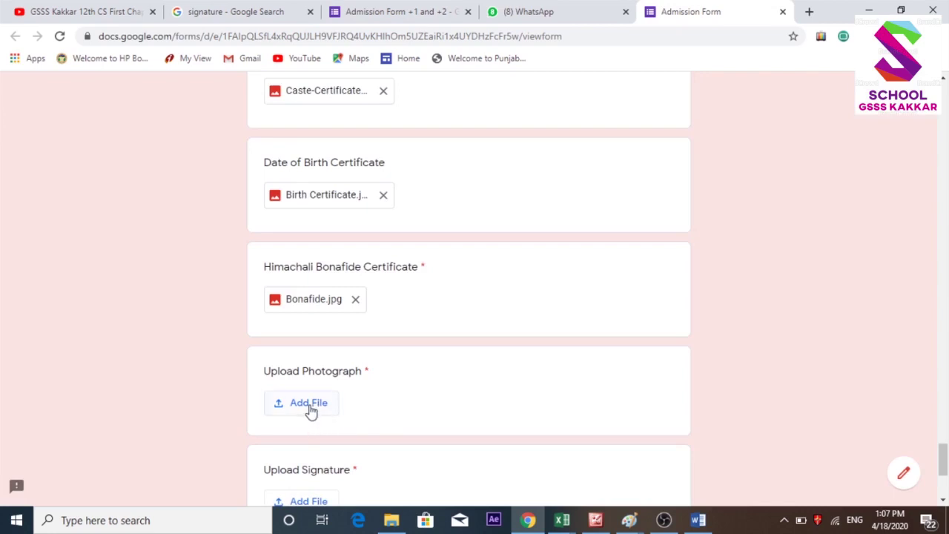
Upload Photo.jpg to the Upload Photograph question.
click(308, 404)
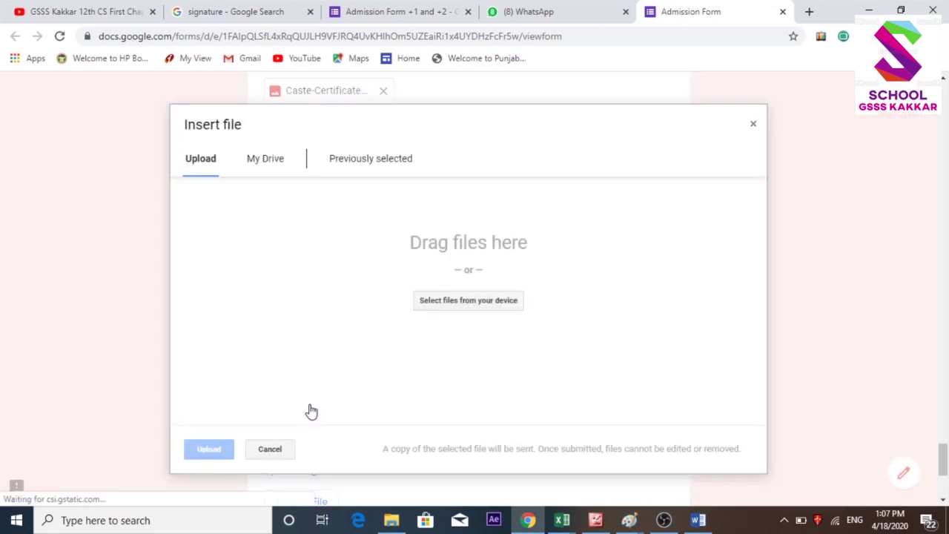
click(437, 305)
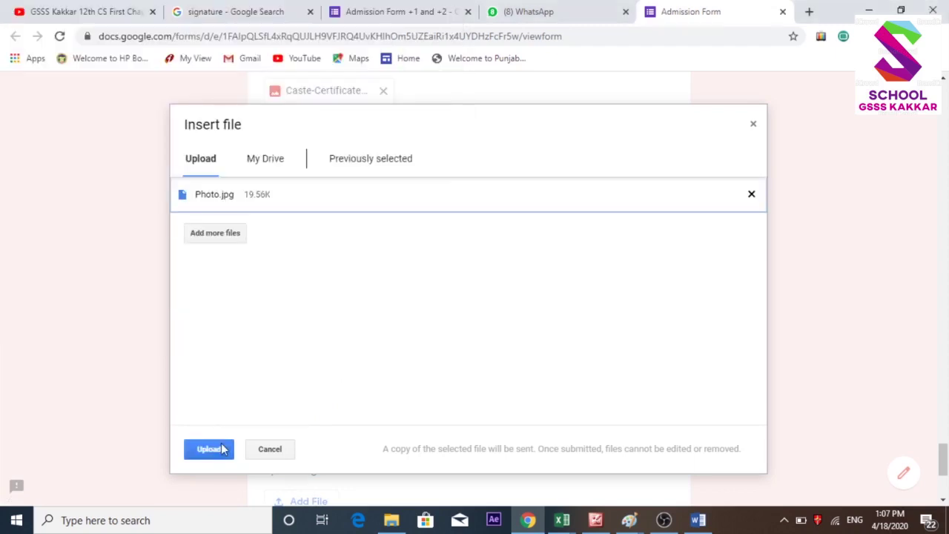
click(209, 449)
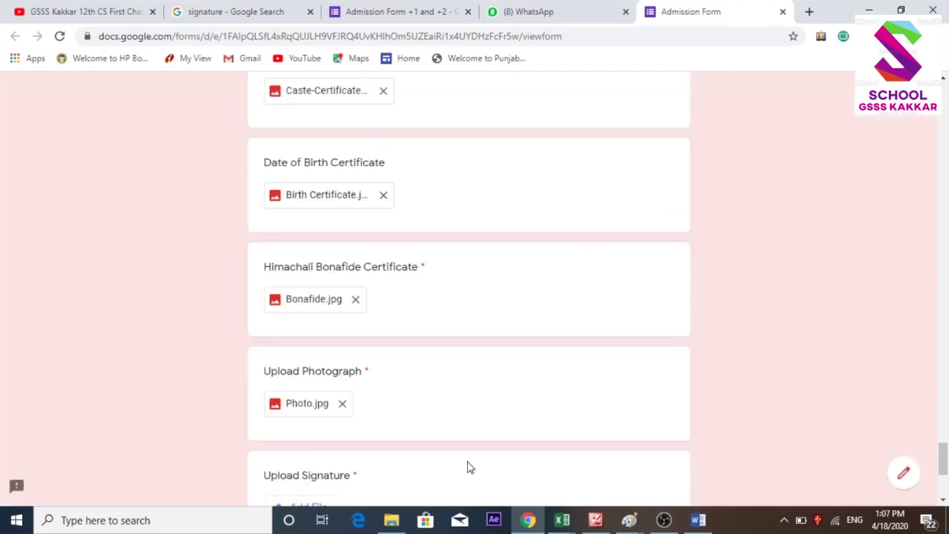
Upload Signature.jpg to Upload Signature and submit the admission form.
drag(945, 456, 945, 471)
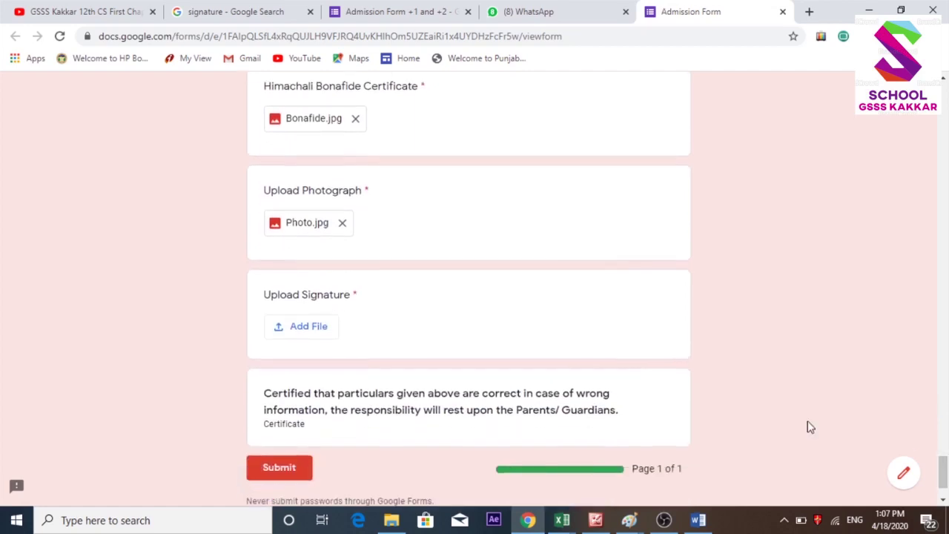
click(292, 332)
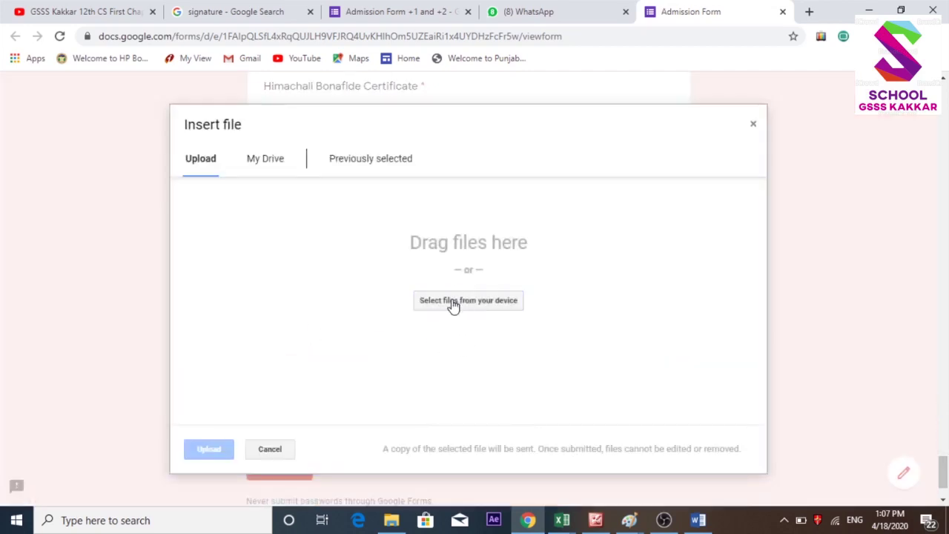
click(453, 302)
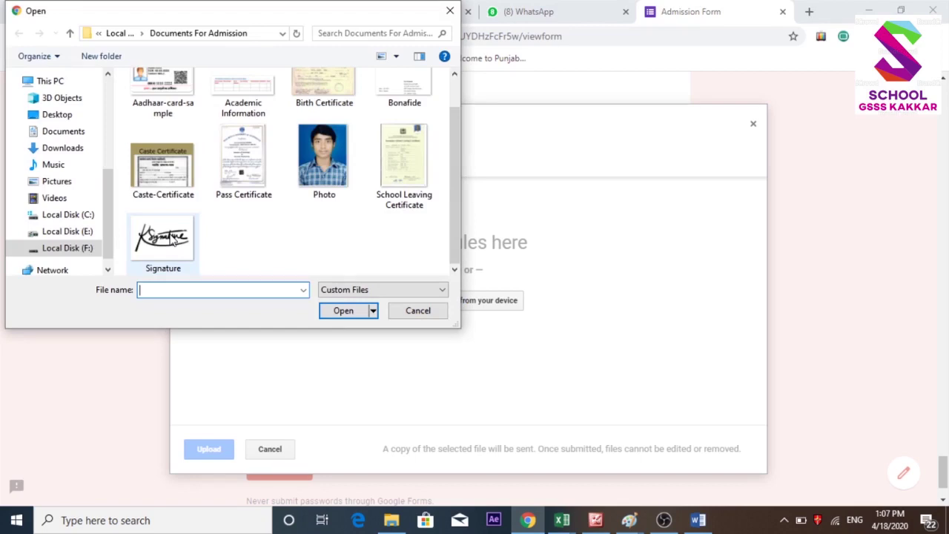
double_click(172, 237)
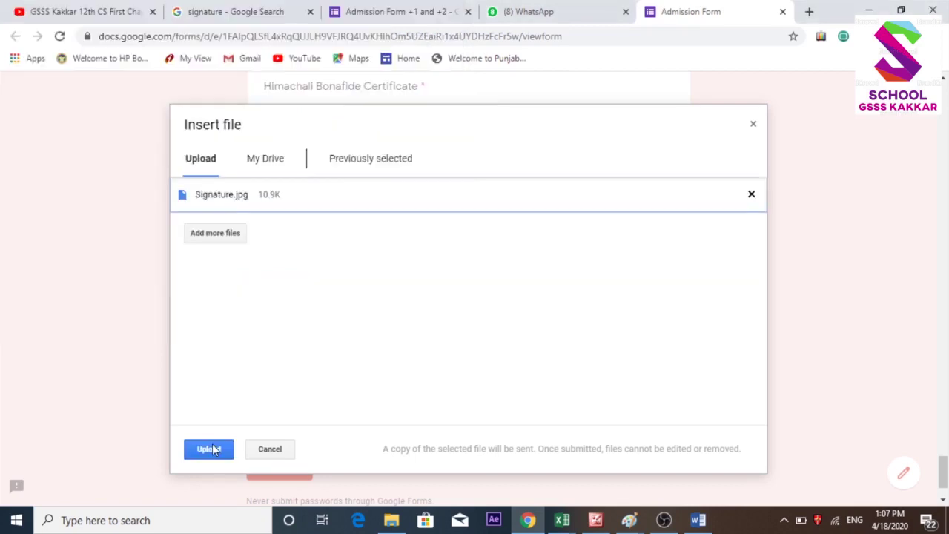
click(210, 449)
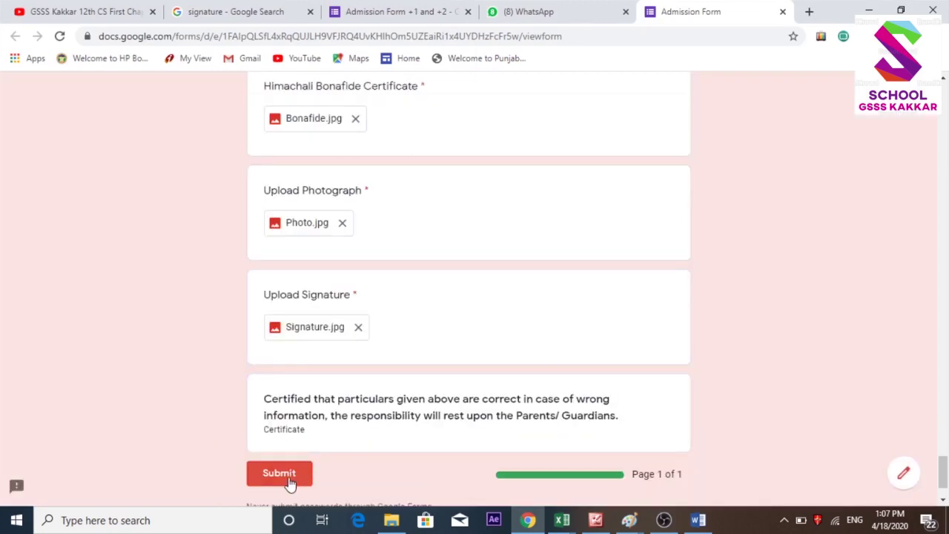
click(281, 481)
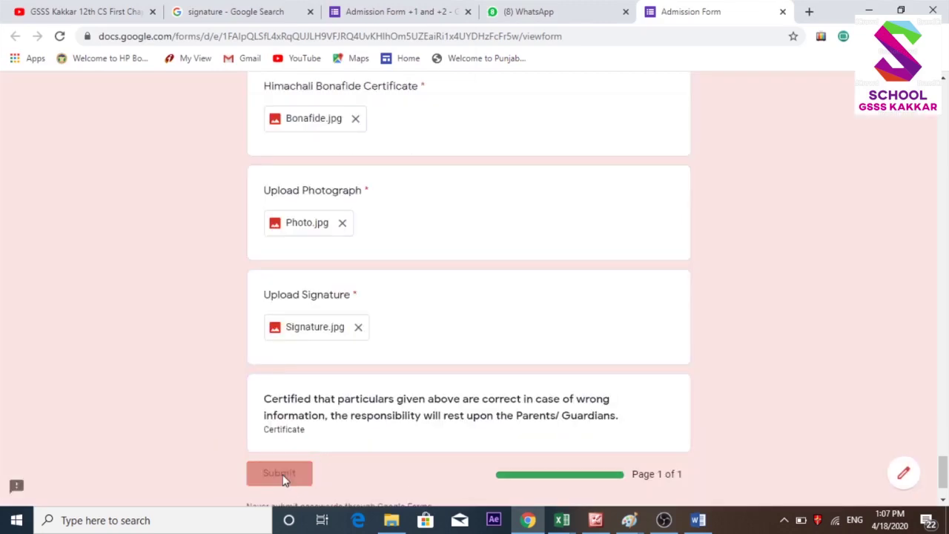